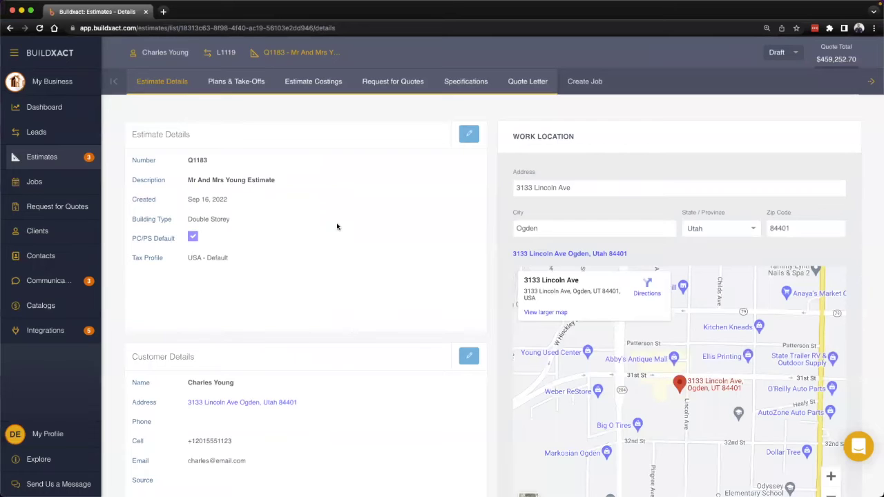
Open the Quote Letter page for estimate Q1183
click(517, 86)
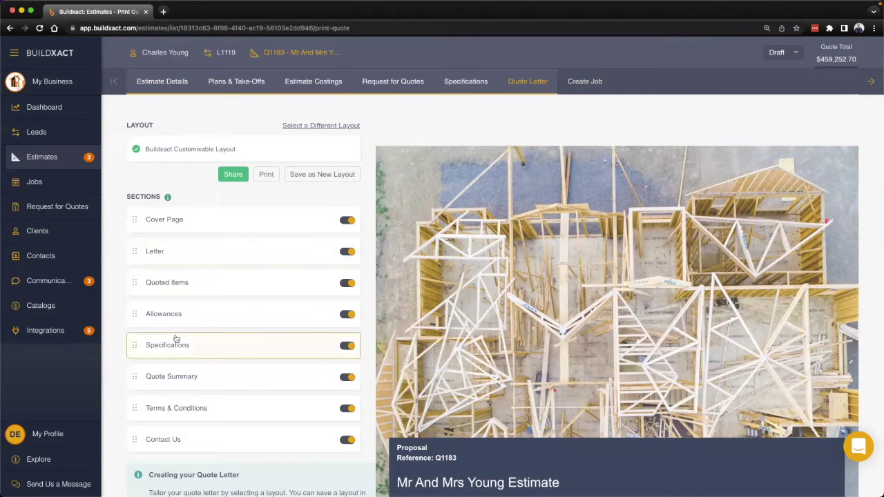
Show the Cover Page section's template settings and preview
click(191, 225)
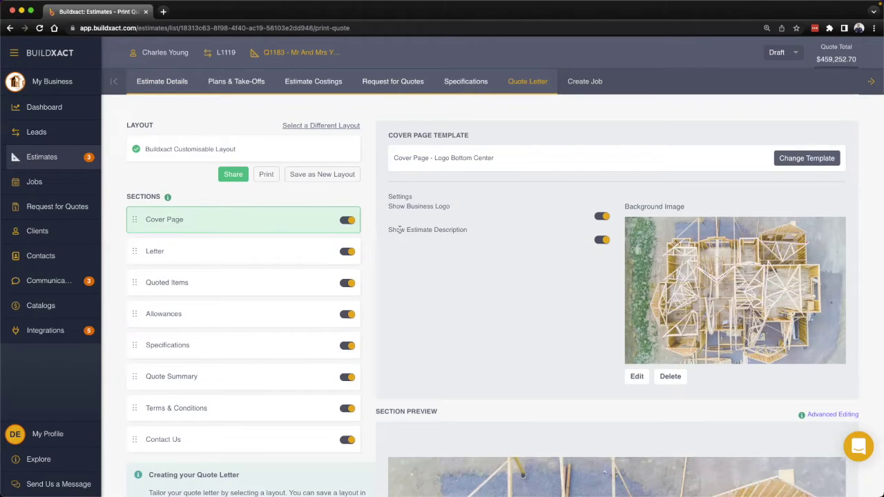
Switch the cover page to the 'Cover Page - Logo Top Left' template, then open the Letter section
click(801, 160)
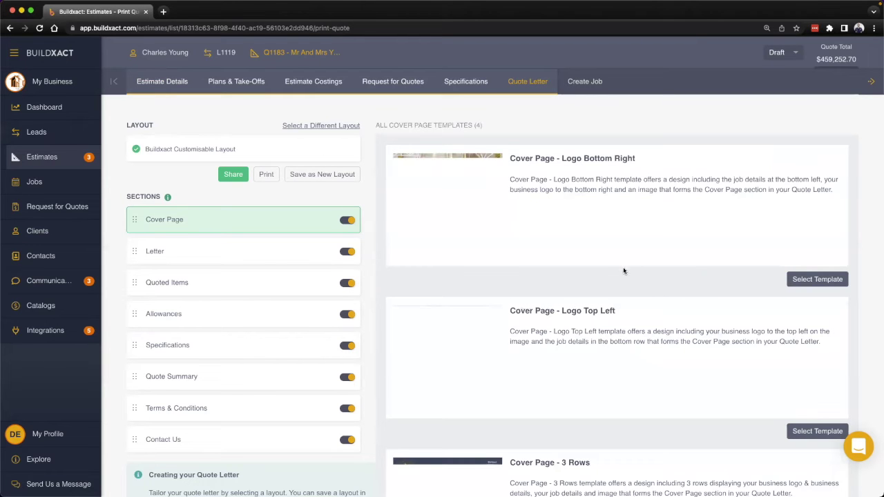
scroll(656, 315, down, 3)
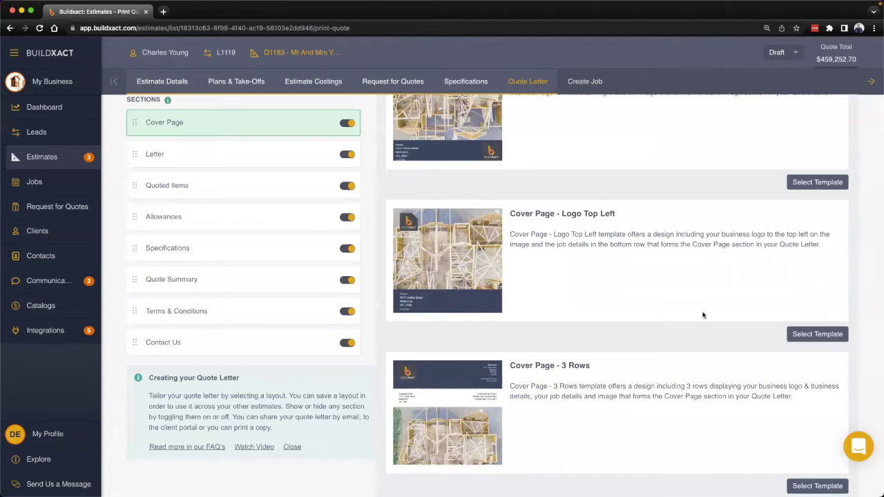
click(813, 334)
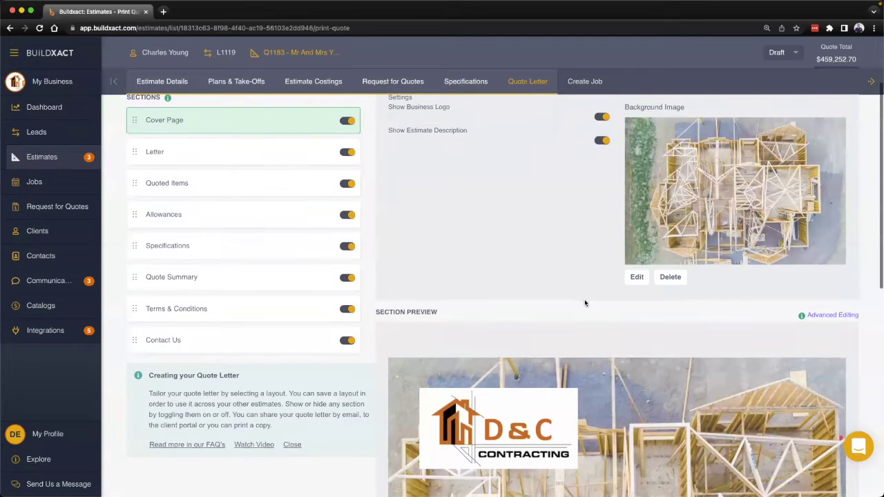
scroll(584, 303, down, 4)
scroll(584, 302, down, 5)
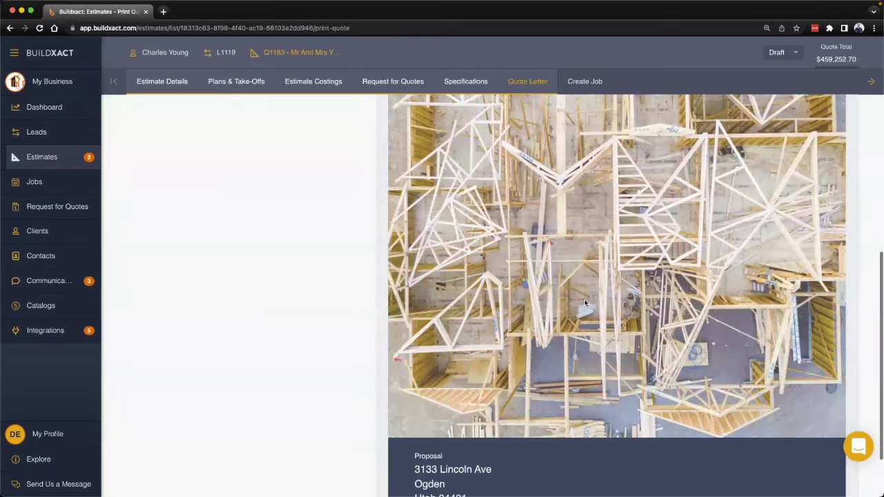
scroll(584, 302, down, 2)
scroll(584, 303, up, 8)
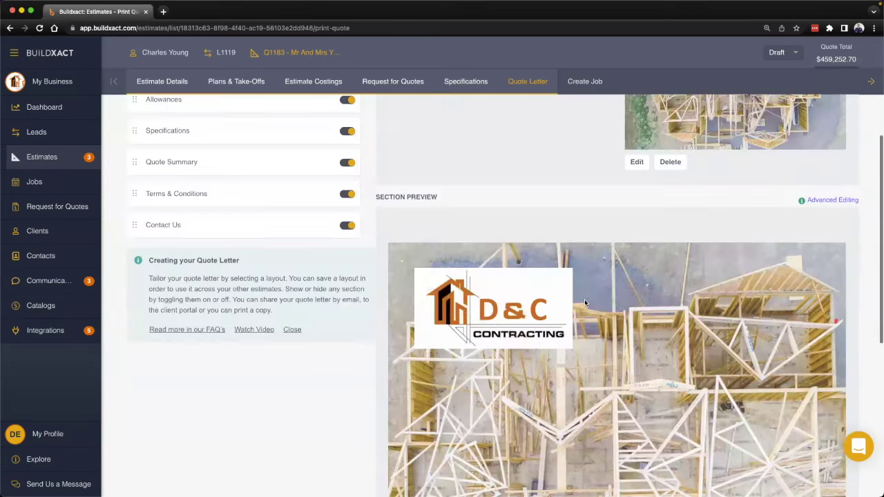
scroll(584, 303, up, 5)
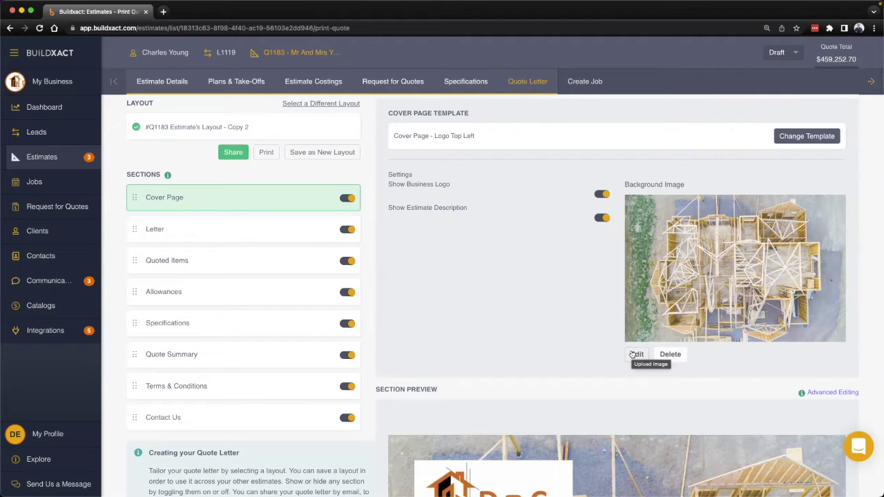
click(178, 234)
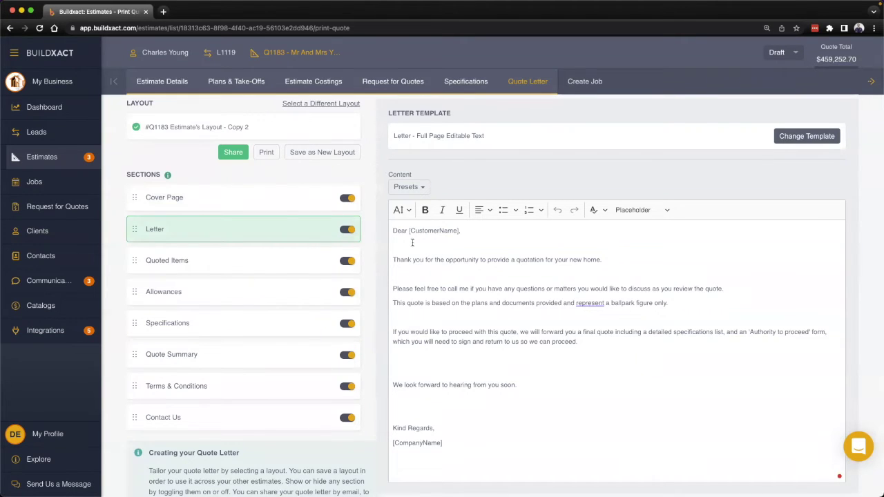
Insert blank lines below the customer-name greeting and place the cursor on the new line
drag(408, 230, 475, 231)
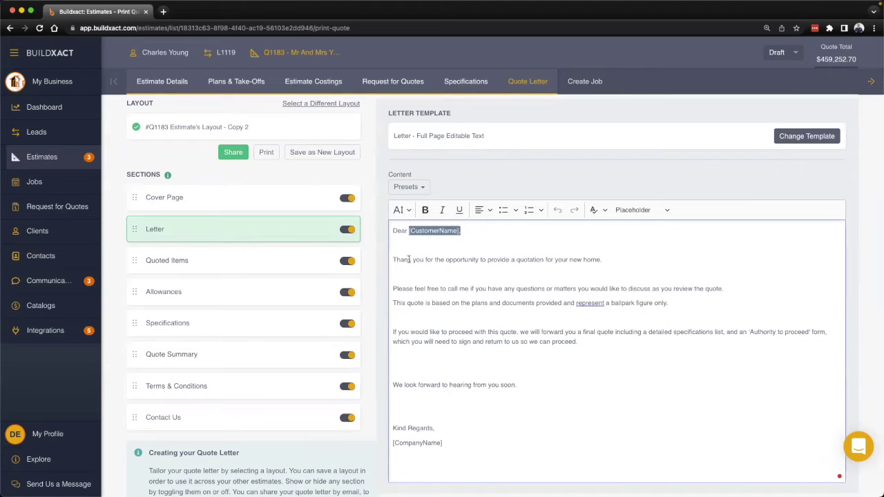
click(481, 231)
key(Return)
key(Return)
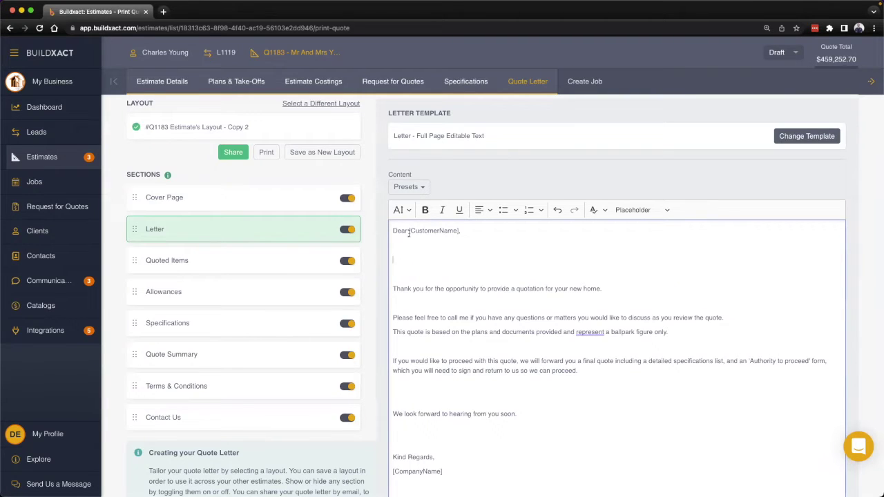
scroll(857, 292, down, 5)
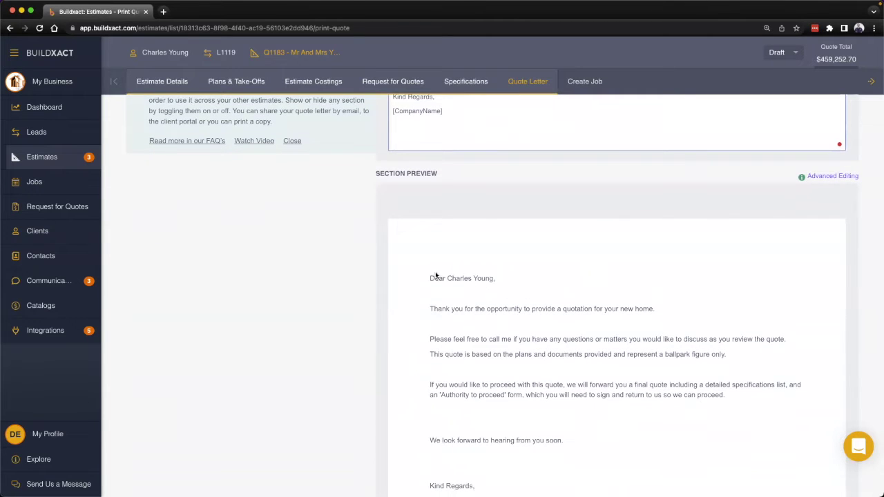
scroll(456, 283, up, 5)
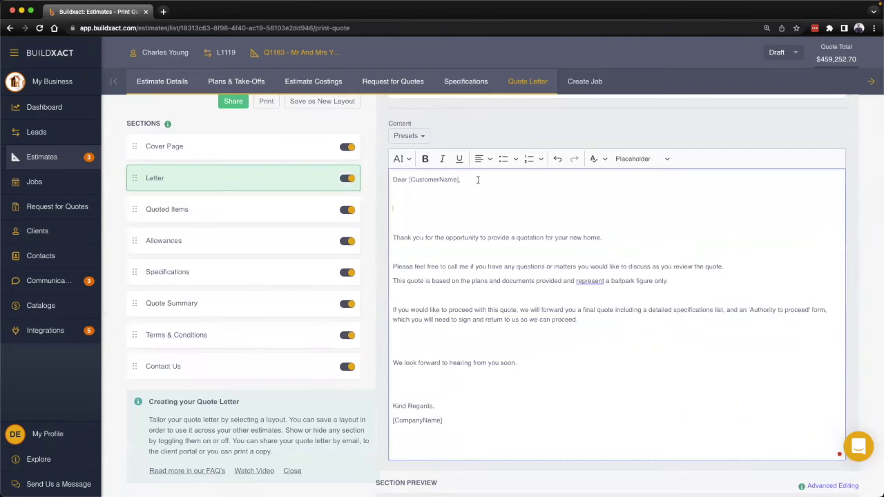
scroll(514, 395, down, 4)
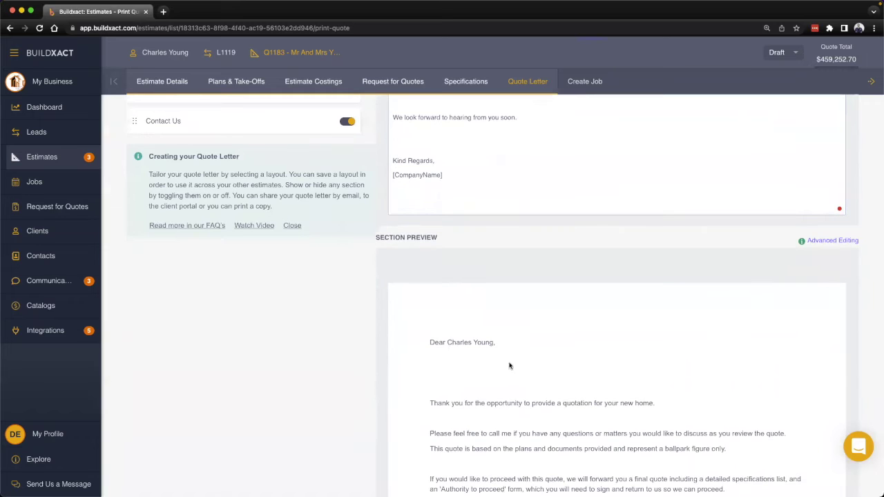
scroll(515, 359, up, 4)
click(410, 209)
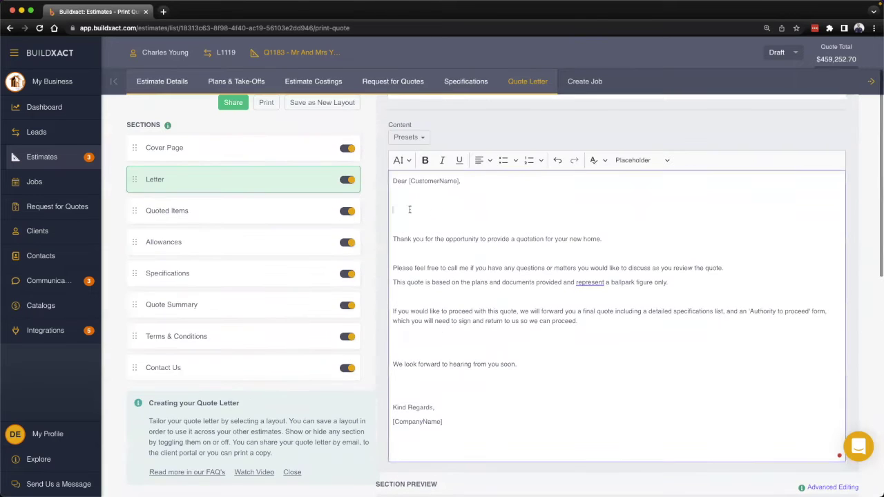
Write 'Here is the quote letter for [WorksLocation] for a quote total of [QuoteTotal].' with placeholders
text(Here is )
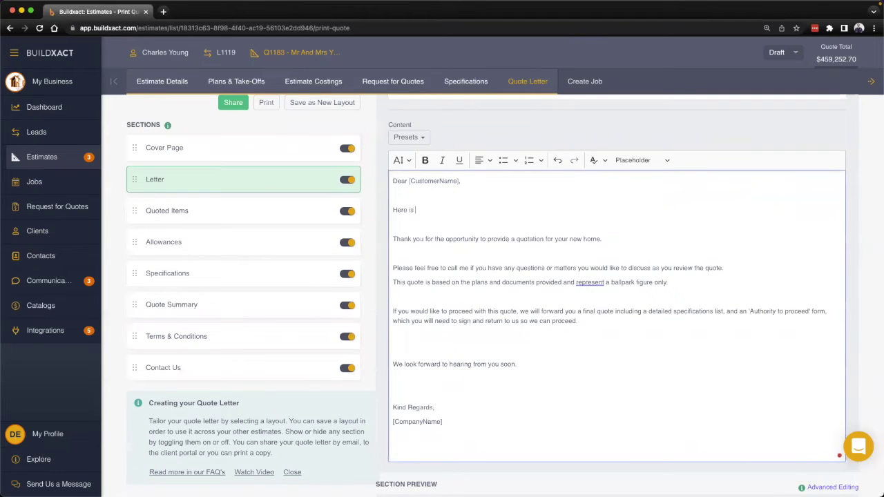
text(the quote letter for)
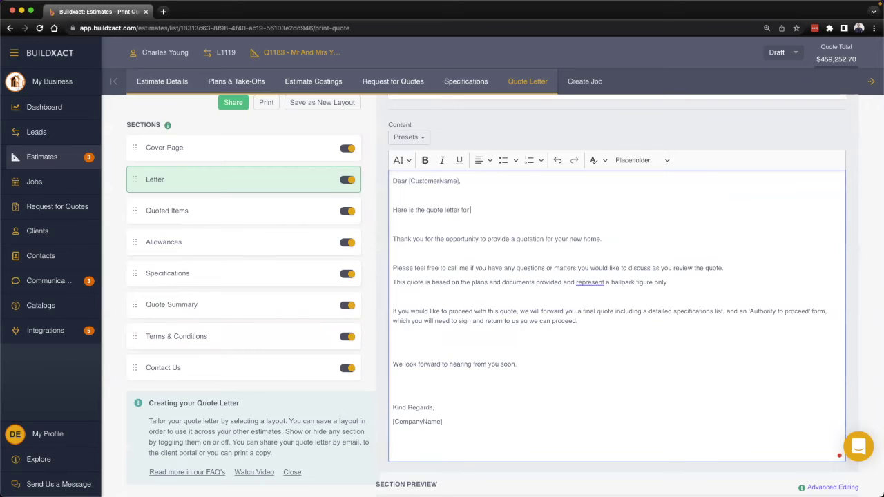
click(666, 161)
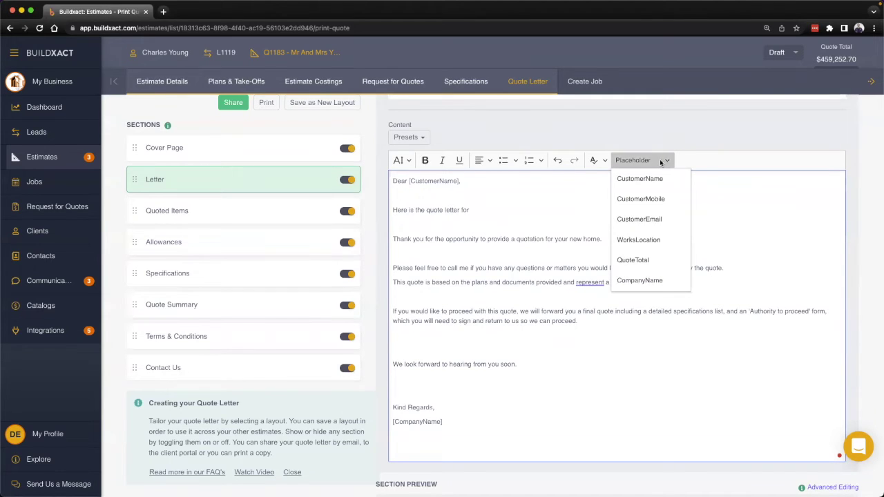
click(644, 241)
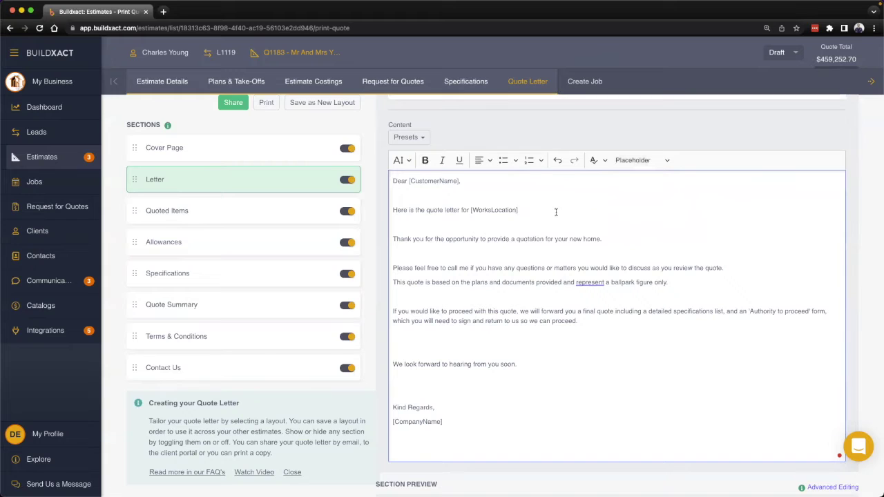
click(157, 82)
text(for a quote total of)
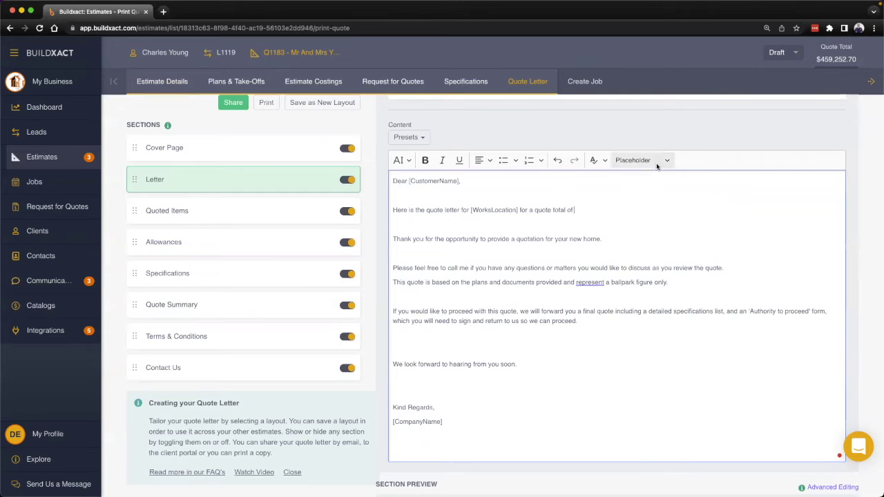
click(633, 160)
click(648, 259)
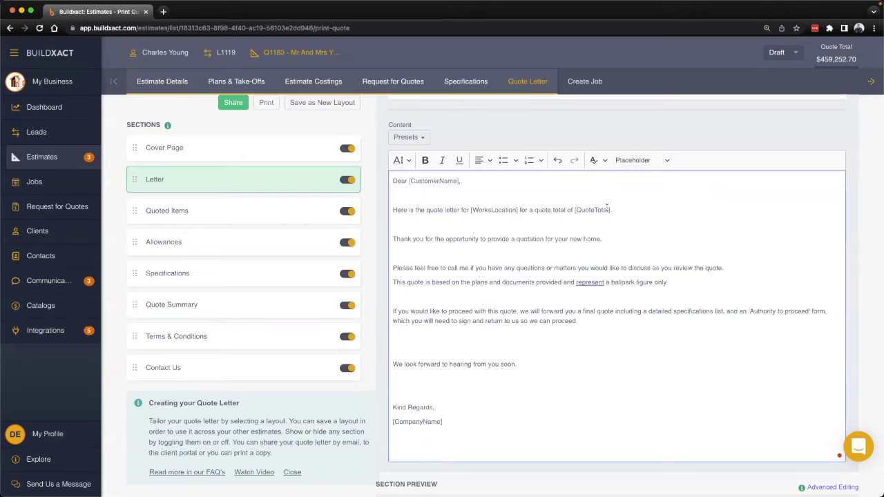
drag(613, 210, 573, 210)
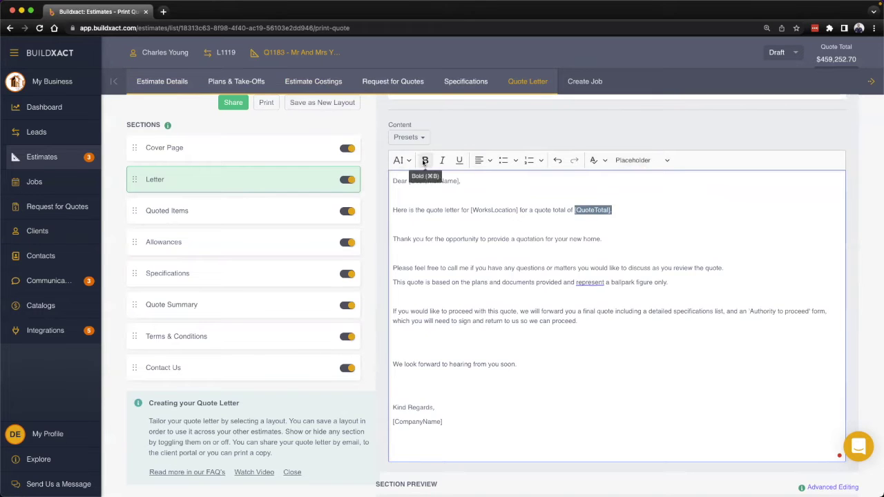
Make the [QuoteTotal] placeholder in the letter bold
click(424, 161)
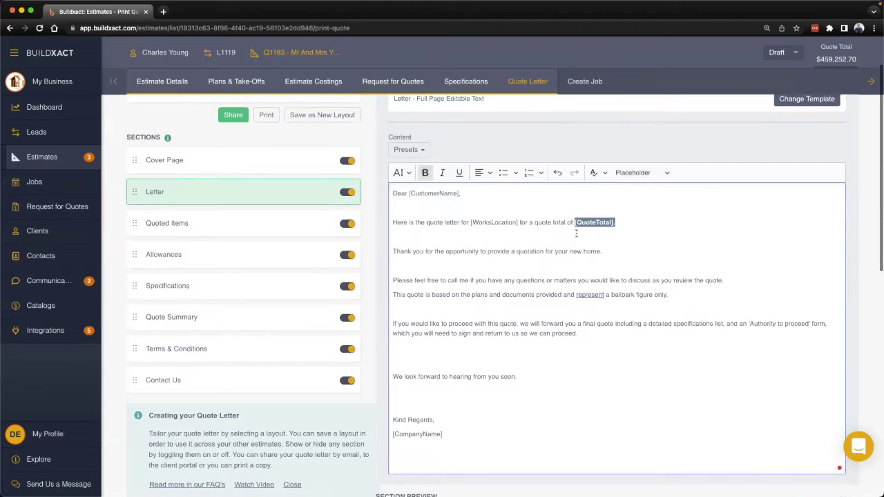
scroll(573, 235, up, 2)
click(562, 292)
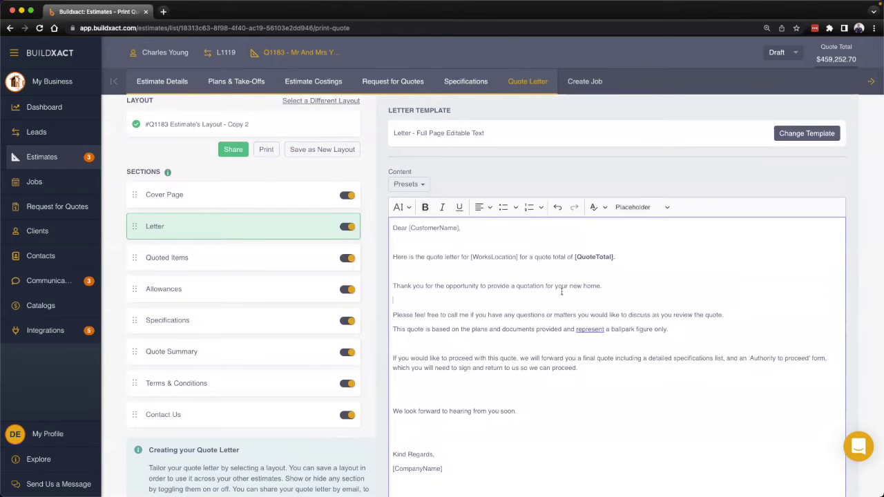
Review the letter presets without choosing one, then open the Quoted Items section settings
click(416, 186)
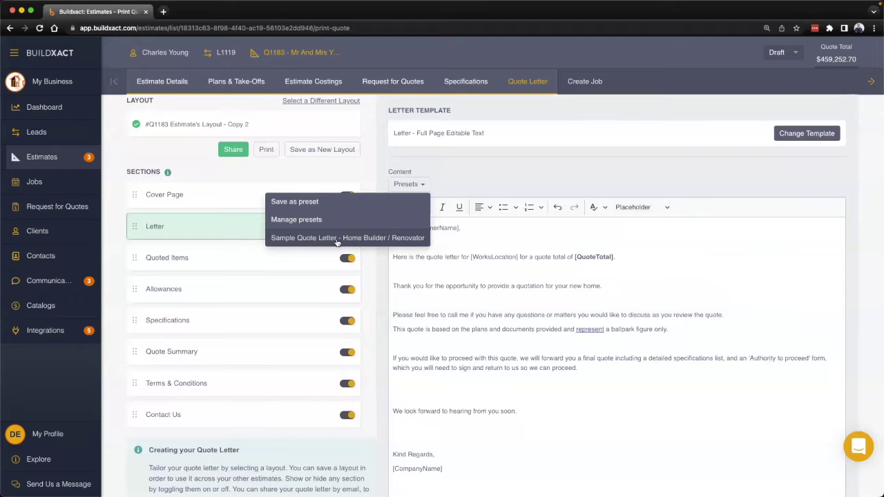
click(470, 228)
drag(461, 228, 404, 228)
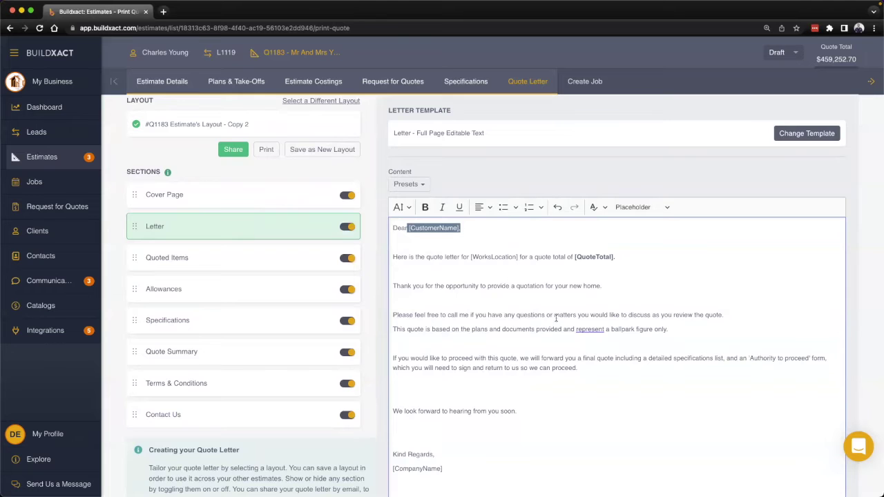
scroll(561, 323, down, 5)
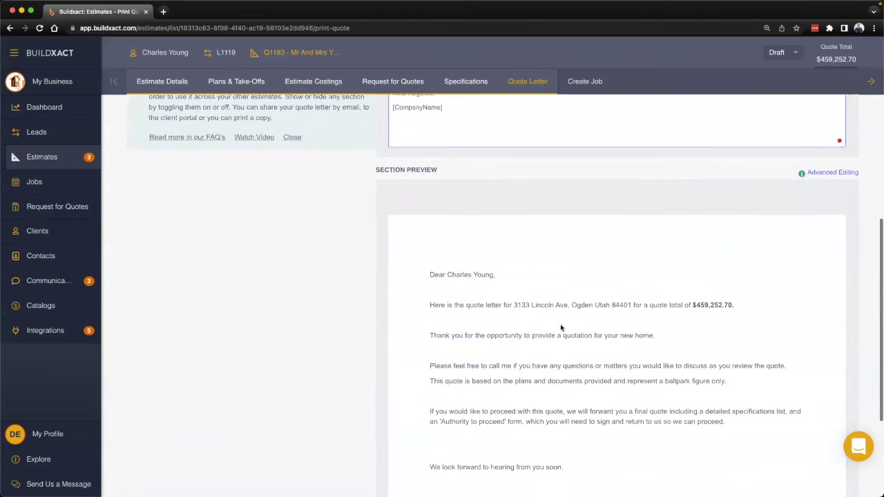
scroll(561, 327, up, 2)
scroll(561, 328, up, 4)
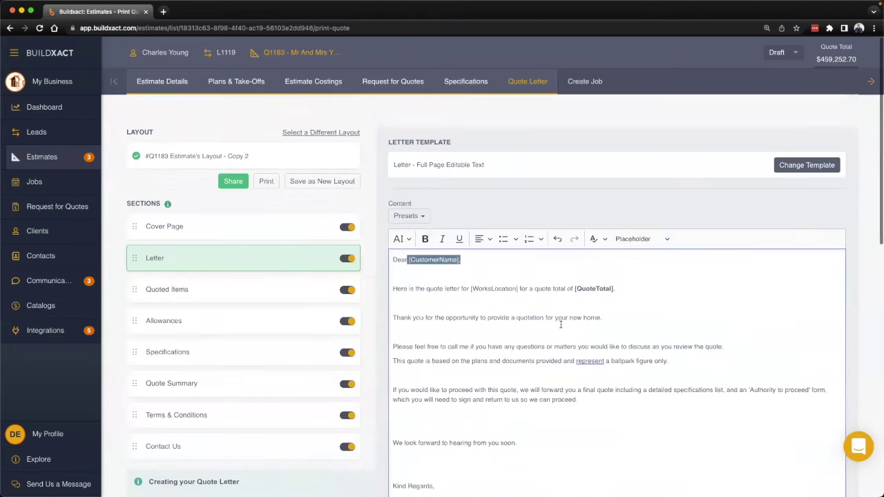
click(183, 282)
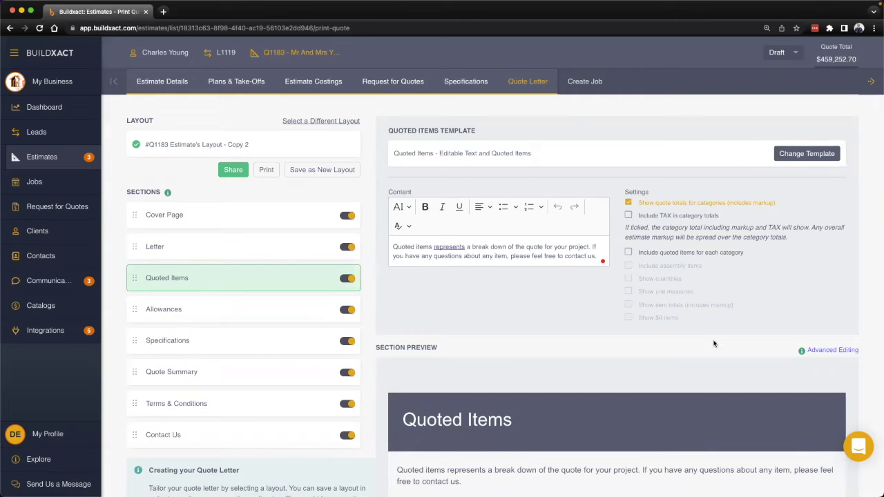
Tick 'Include quoted items for each category' so Tarp Rental appears under Rental Items
scroll(715, 344, down, 5)
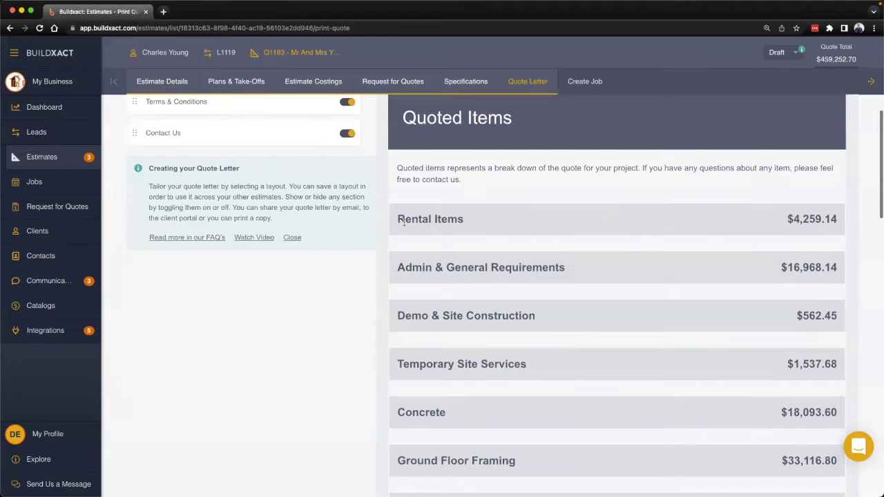
drag(411, 217, 857, 221)
click(792, 222)
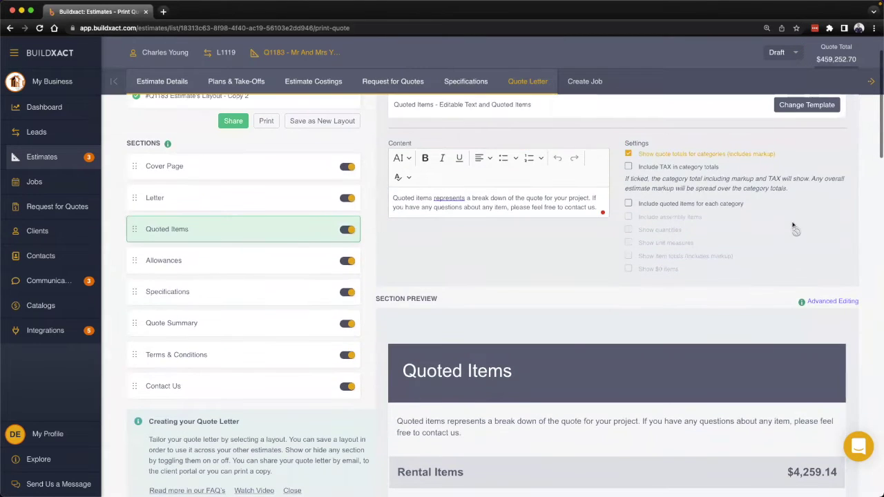
scroll(684, 225, up, 1)
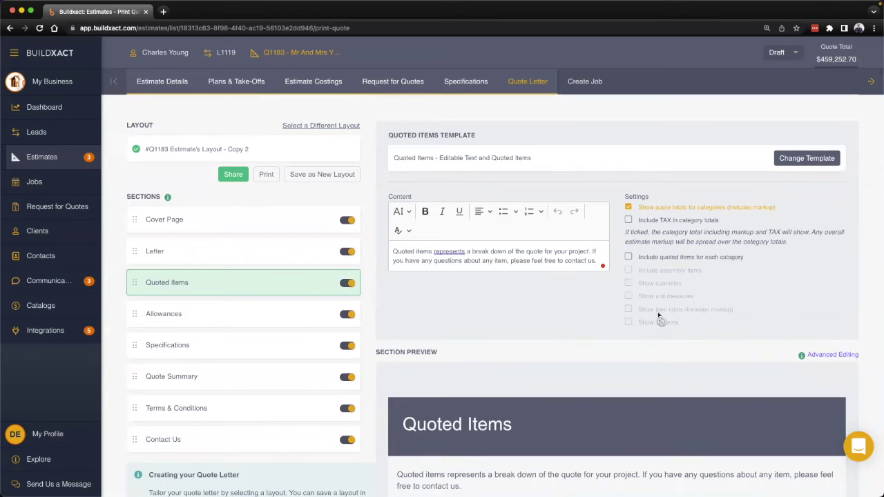
click(659, 261)
scroll(718, 316, down, 4)
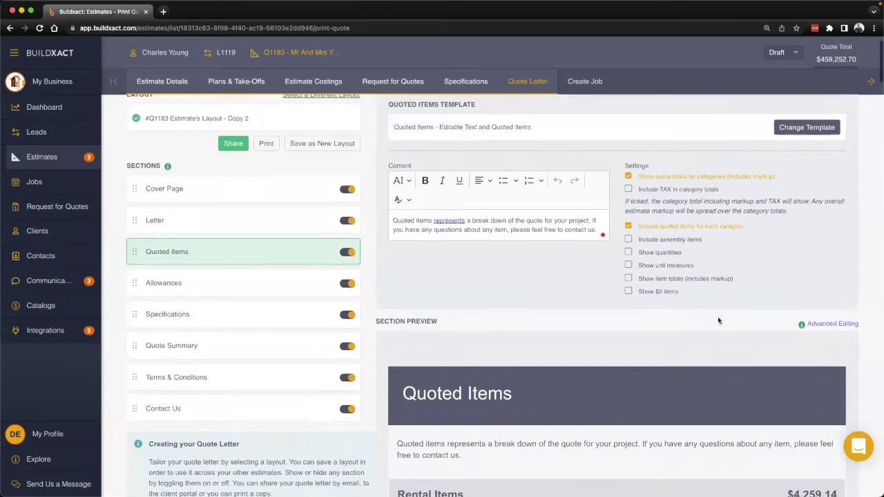
scroll(718, 318, down, 2)
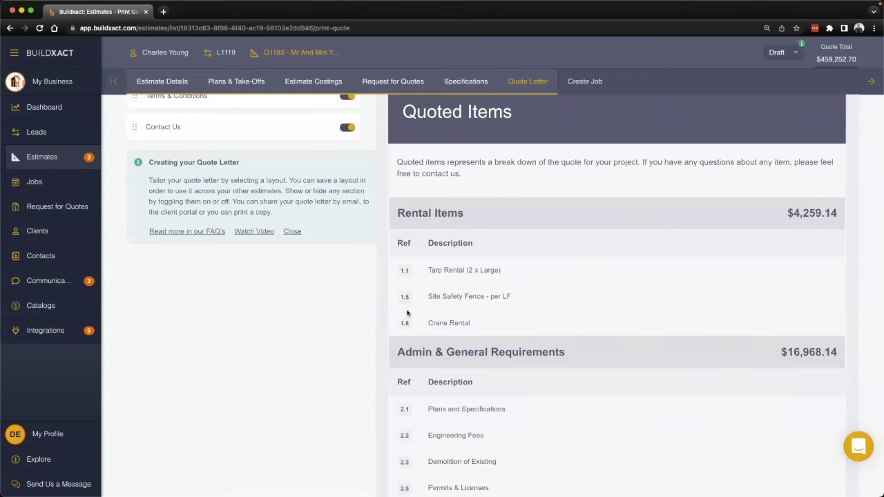
scroll(603, 293, up, 6)
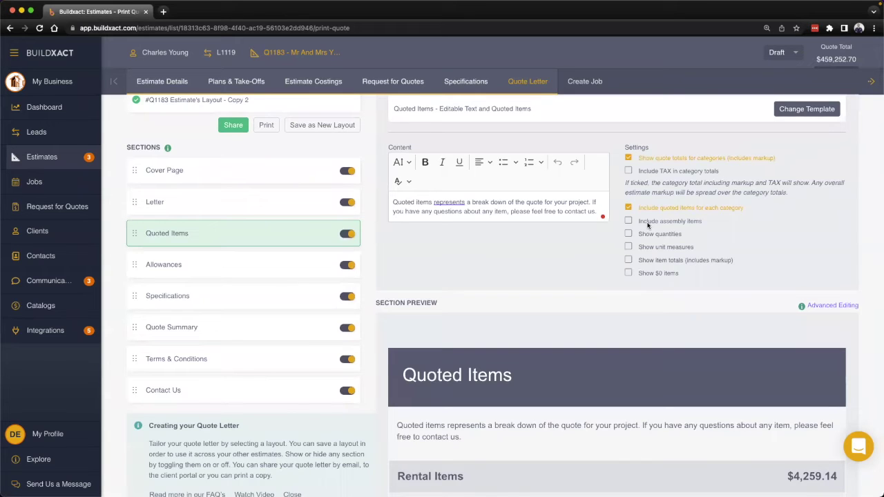
Include assembly items, untick 'Show quote totals for categories', and toggle Quoted Items off and on
click(648, 223)
scroll(703, 348, down, 8)
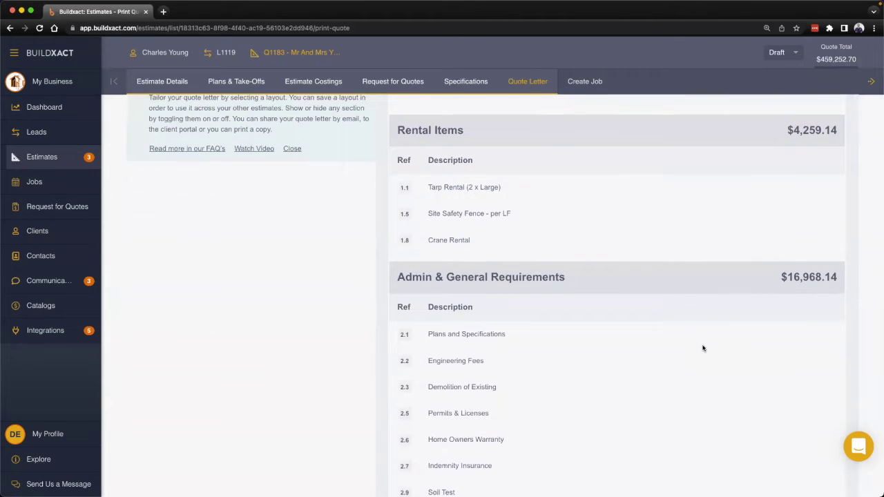
scroll(703, 348, up, 8)
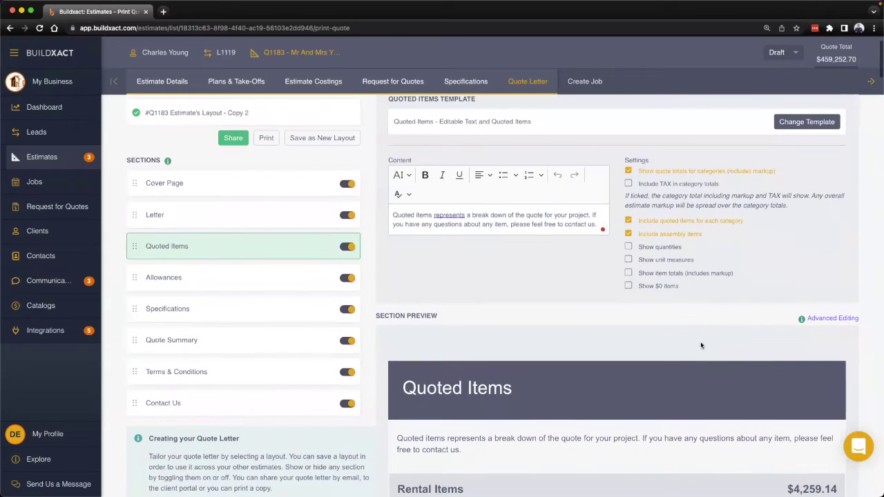
click(643, 171)
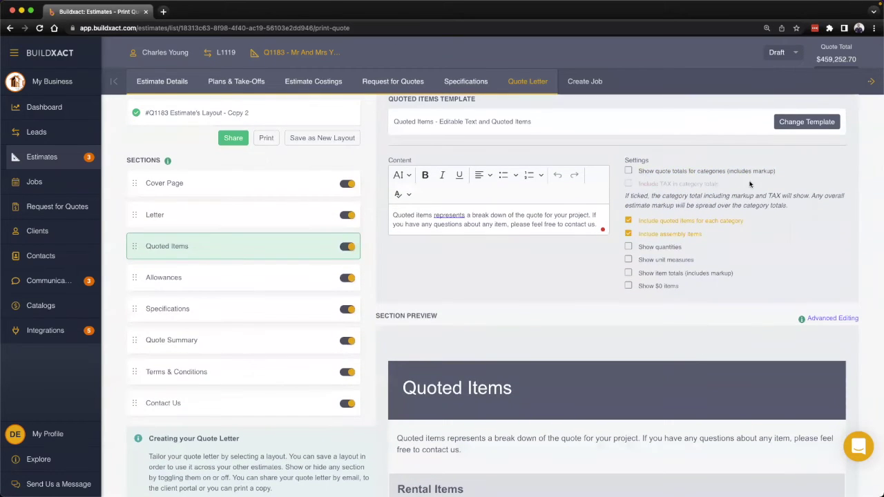
scroll(765, 334, down, 1)
scroll(765, 334, down, 5)
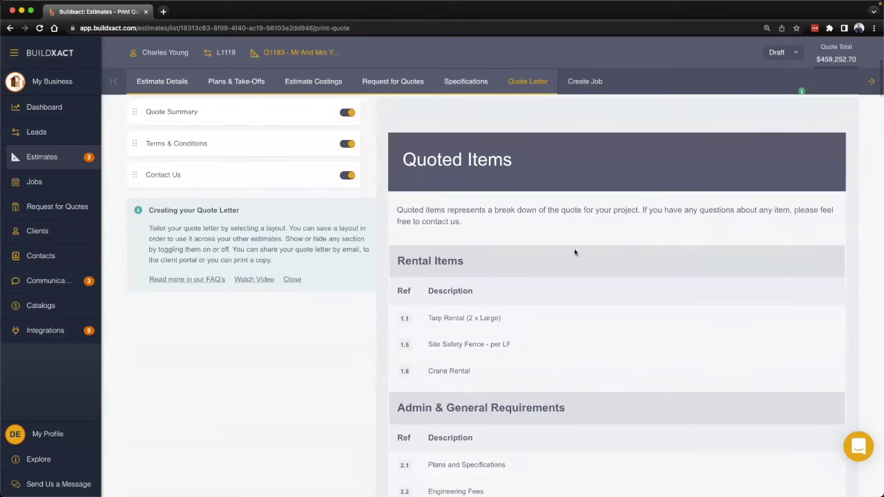
scroll(579, 320, up, 6)
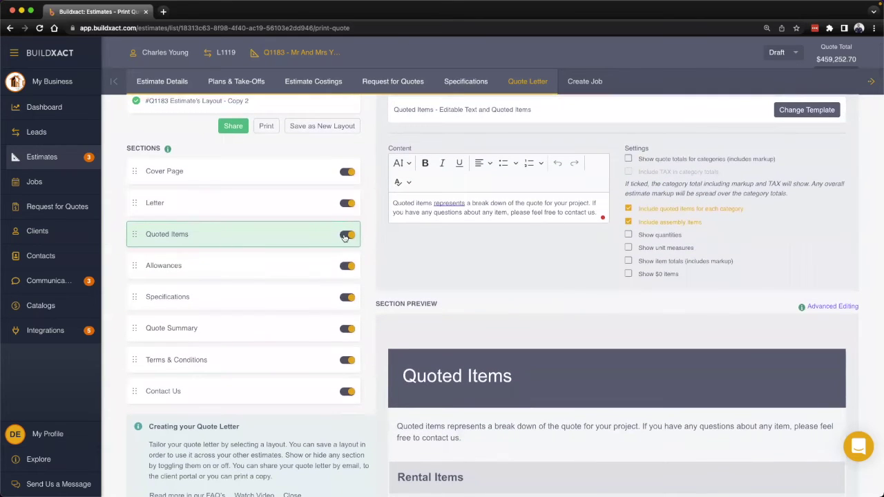
click(345, 235)
click(350, 238)
Open the Allowances section and view its Kitchen & Bath and Appliances allowance preview
click(262, 269)
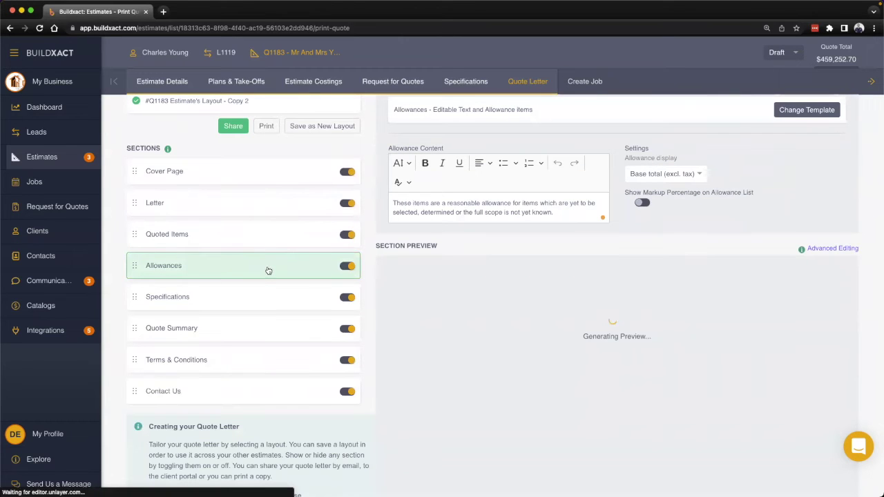
drag(389, 148, 444, 147)
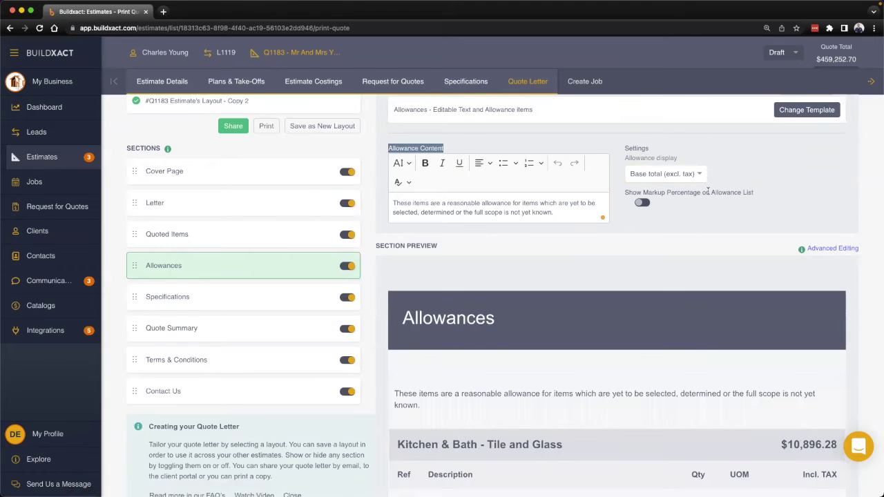
scroll(711, 219, down, 5)
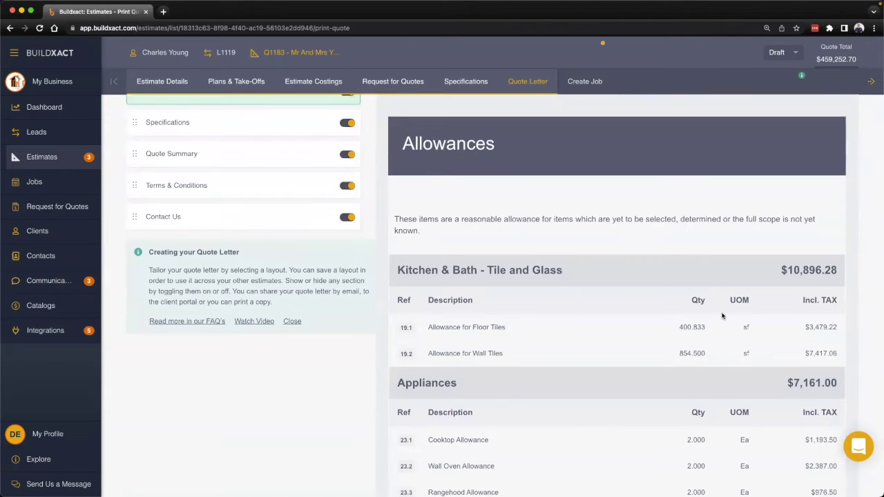
scroll(718, 319, up, 6)
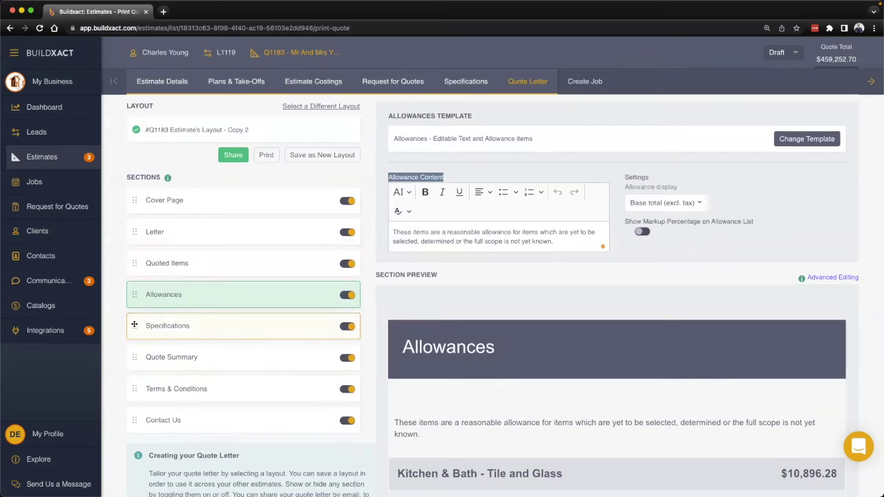
Drag the Specifications section above Quoted Items, directly after the Letter
drag(134, 326, 136, 263)
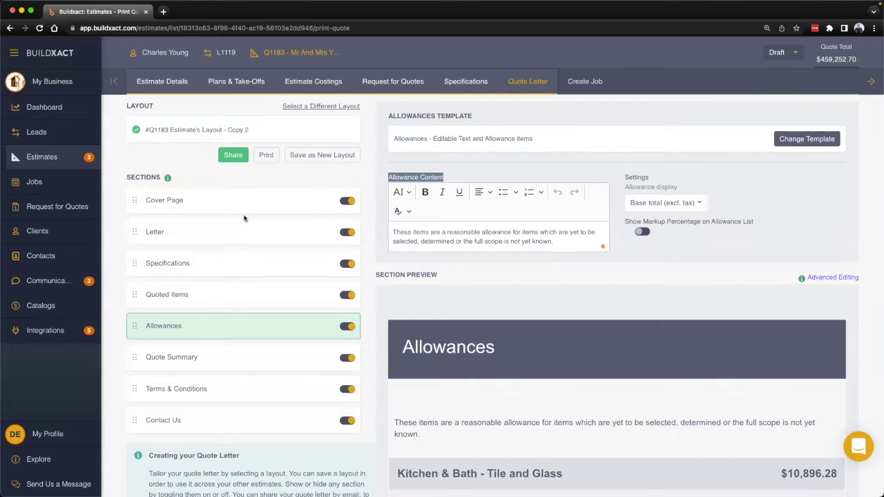
scroll(243, 218, up, 1)
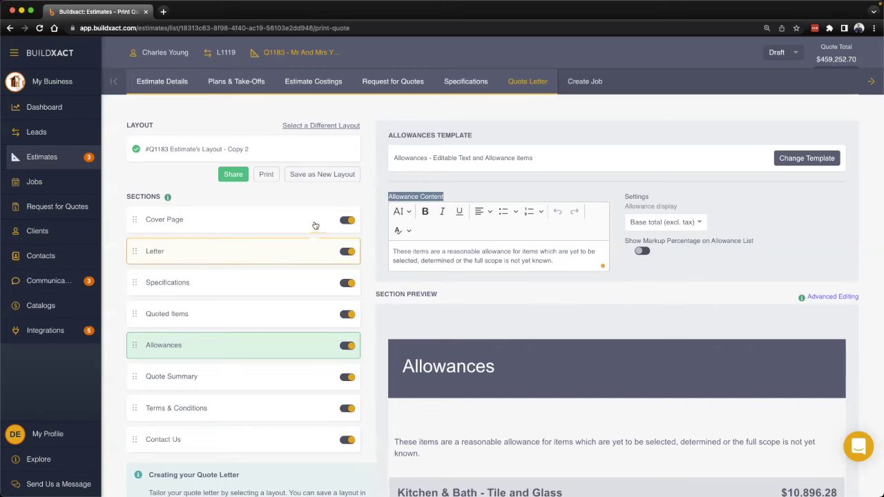
Abandon saving a new layout and list all saved quote letter layouts instead
click(322, 174)
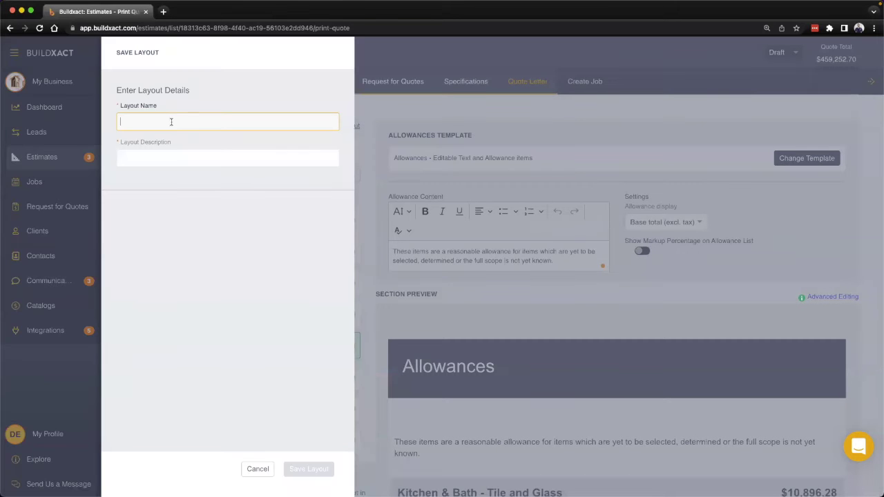
click(258, 469)
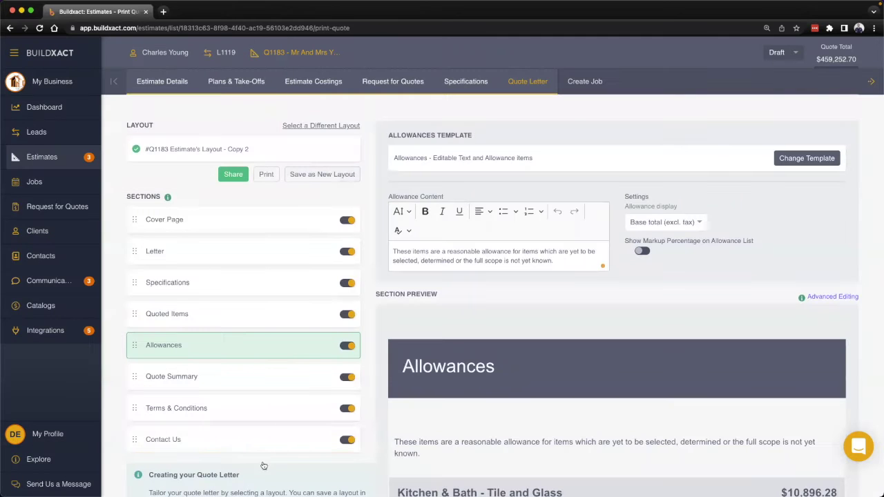
click(315, 127)
scroll(663, 283, down, 3)
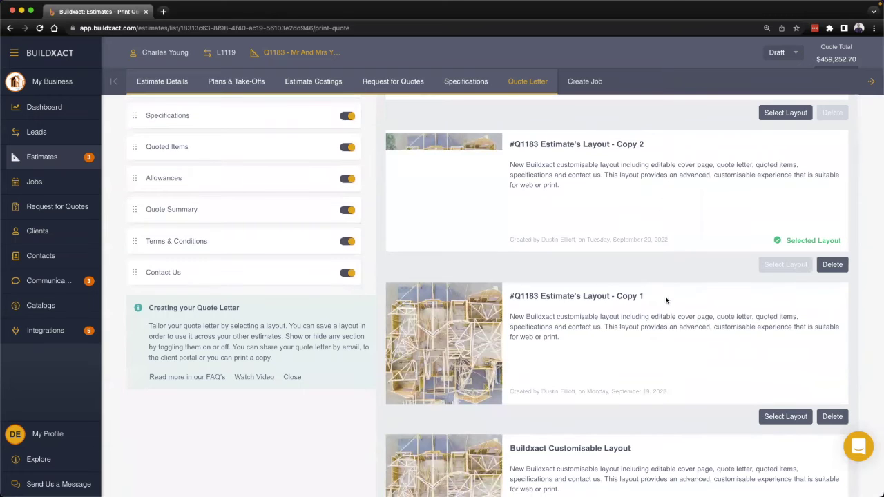
scroll(650, 287, up, 3)
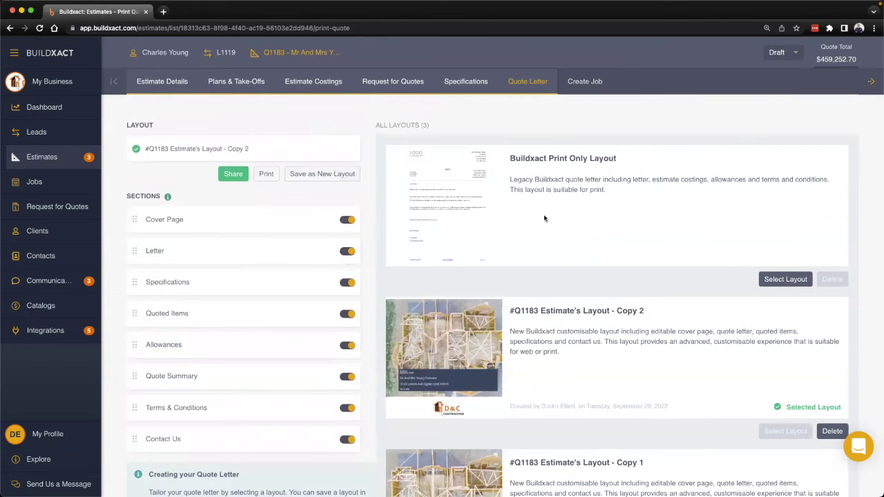
scroll(560, 276, down, 4)
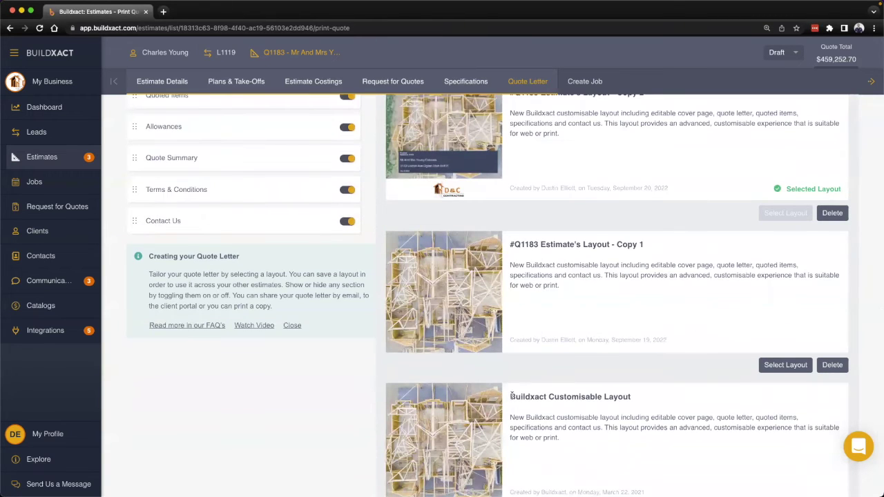
Check the layout titles, including Buildxact Print Only Layout and #Q1183 Estimate's Layout - Copy 2
drag(511, 397, 657, 401)
scroll(304, 187, up, 3)
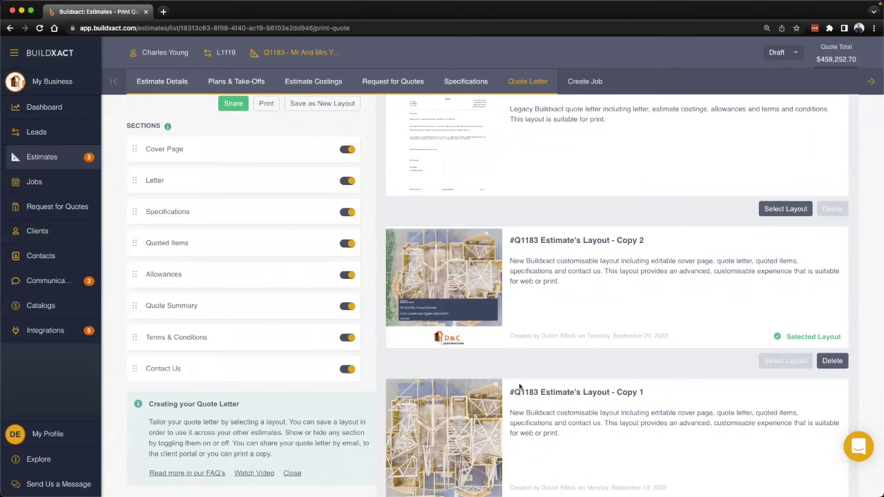
scroll(520, 387, down, 4)
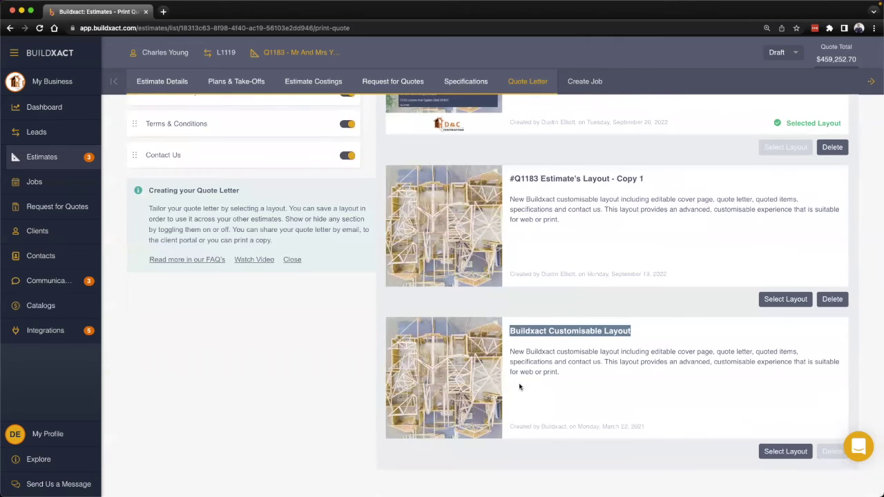
scroll(530, 368, up, 5)
drag(512, 160, 628, 162)
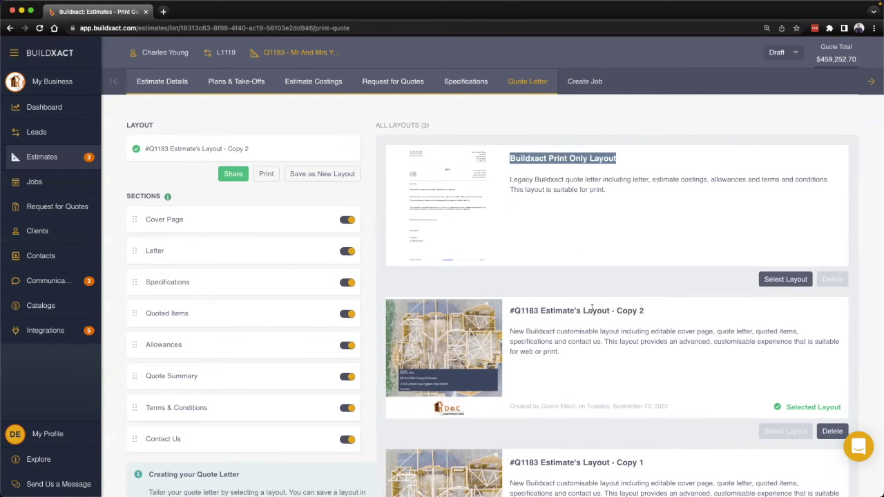
scroll(592, 307, down, 3)
scroll(592, 306, down, 1)
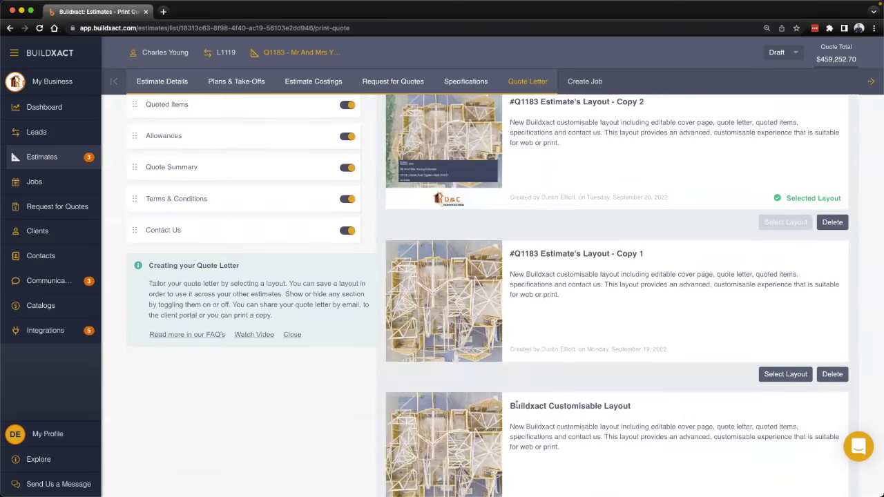
drag(510, 406, 631, 407)
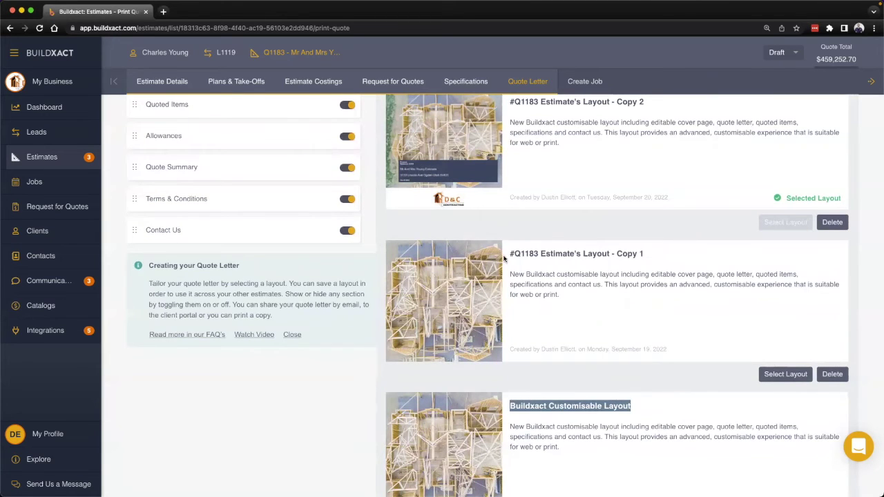
scroll(504, 259, up, 1)
scroll(505, 259, up, 2)
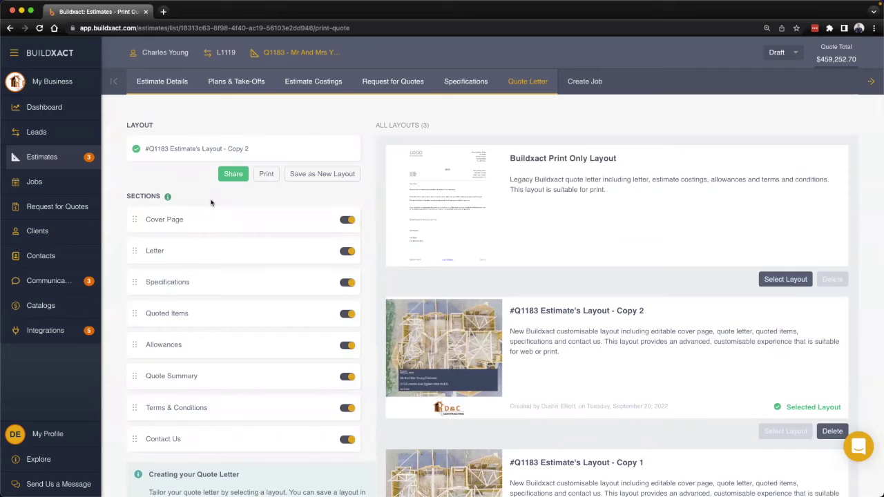
Generate the Q1183 customer quote PDF and view it in a new tab
click(266, 176)
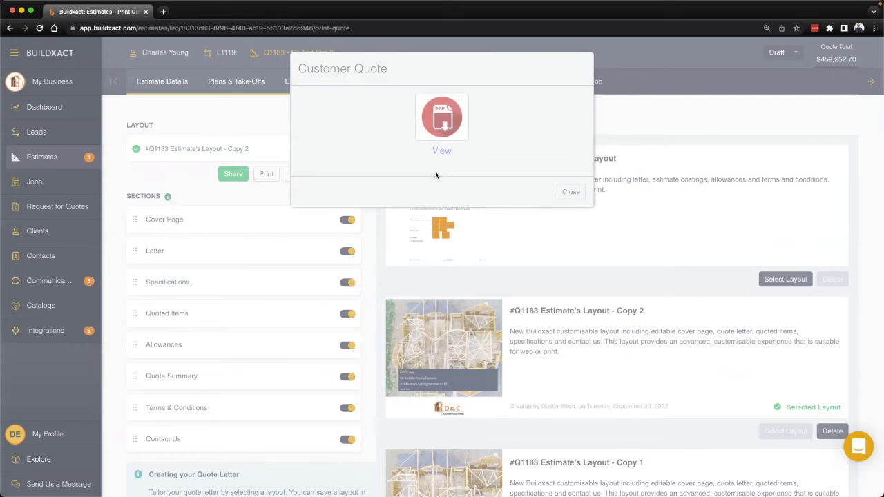
click(437, 157)
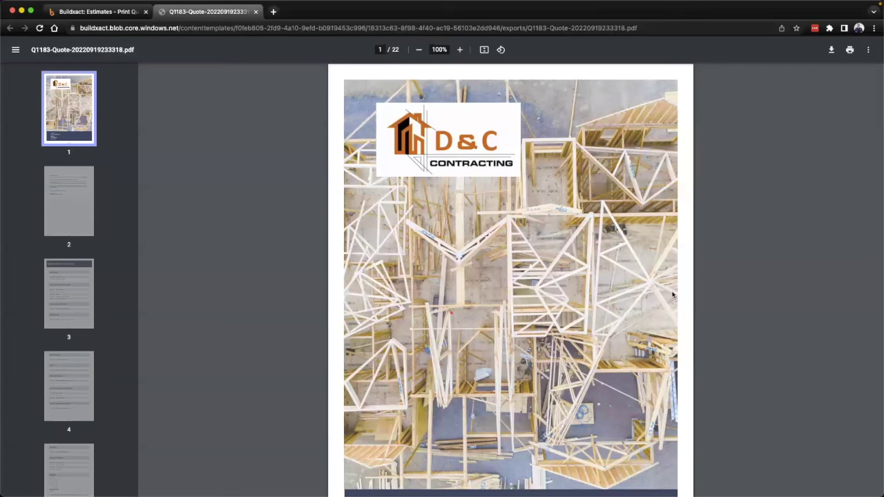
Read through the 22-page quote PDF to its Quote Summary, then return to Buildxact
scroll(673, 295, down, 2)
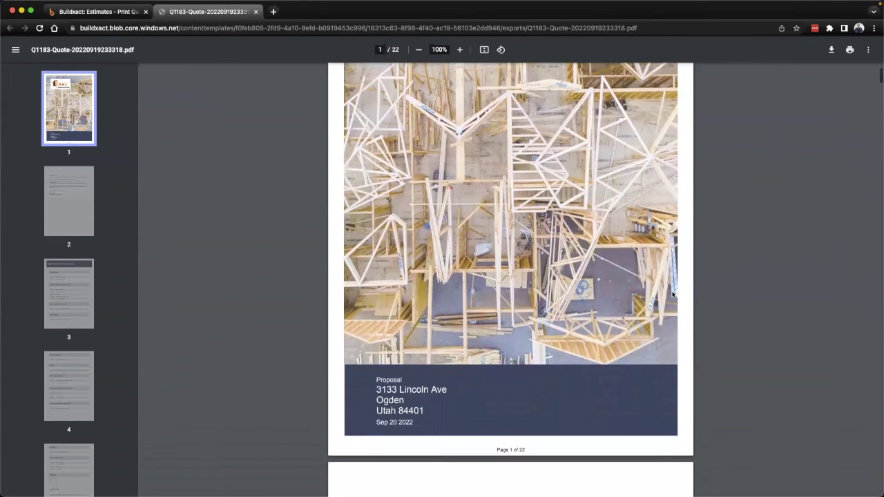
scroll(674, 295, down, 5)
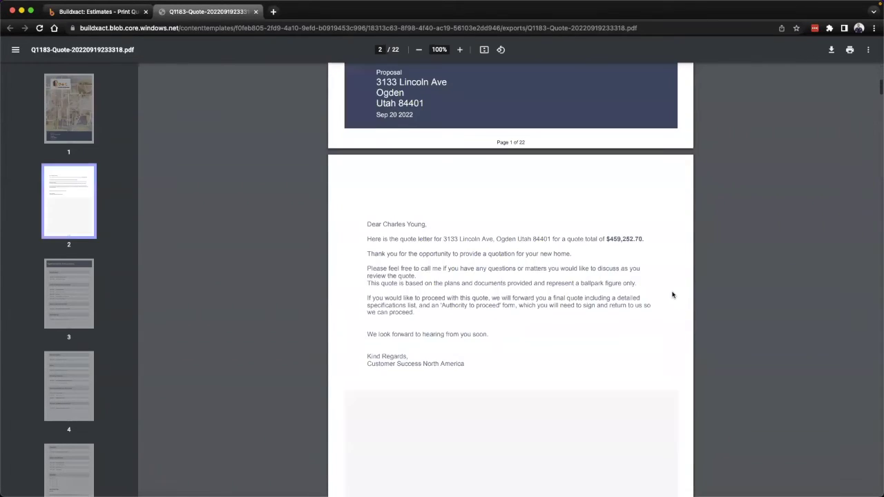
scroll(658, 294, down, 1)
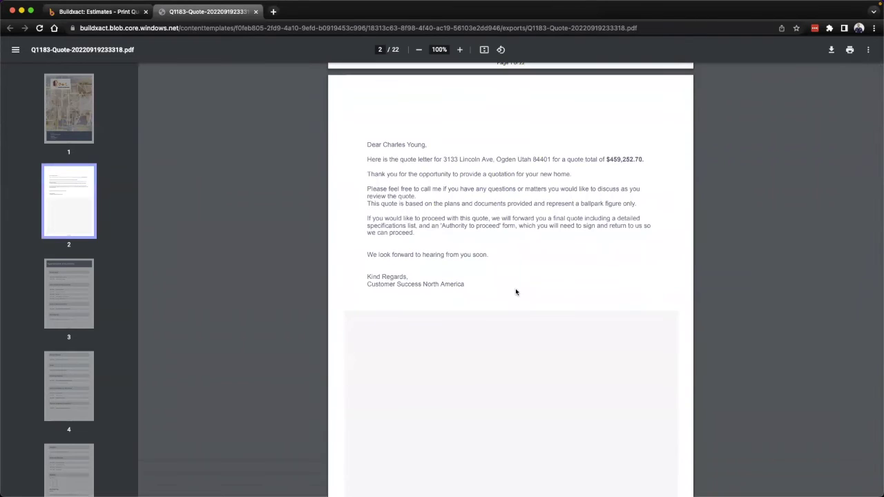
scroll(571, 286, down, 6)
scroll(571, 286, down, 2)
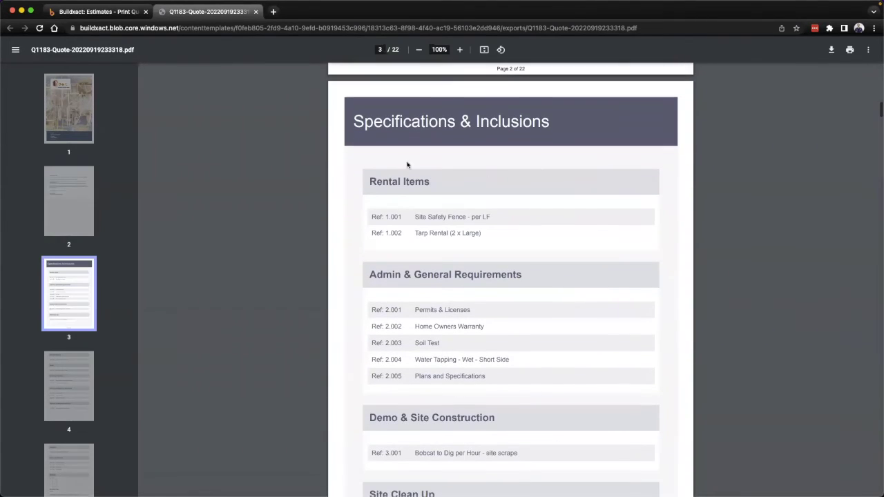
scroll(571, 304, down, 20)
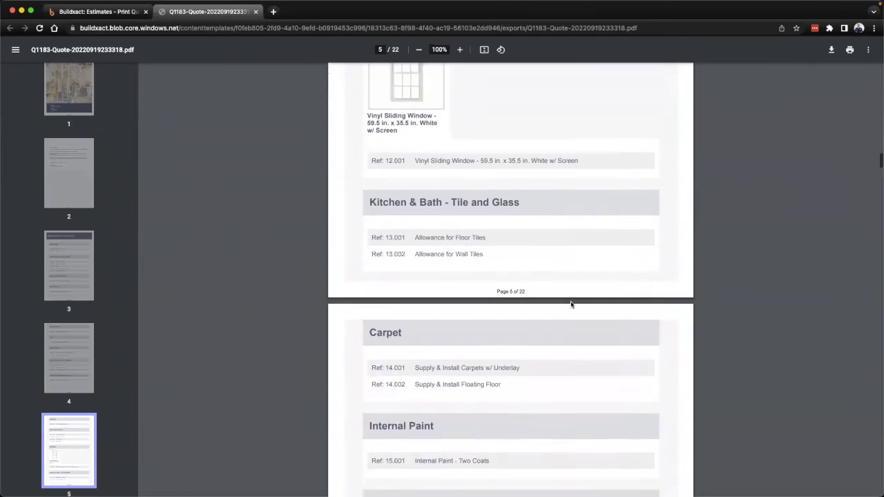
scroll(571, 305, down, 20)
scroll(571, 304, down, 20)
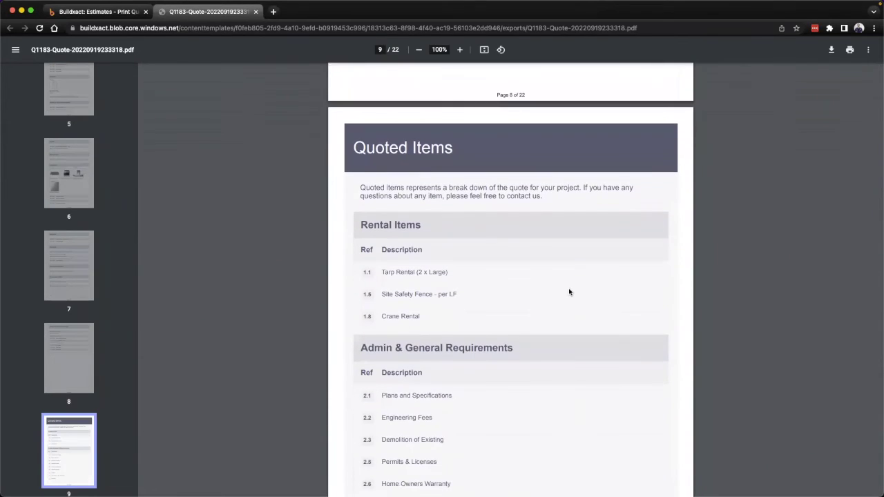
scroll(571, 296, down, 10)
scroll(570, 299, down, 20)
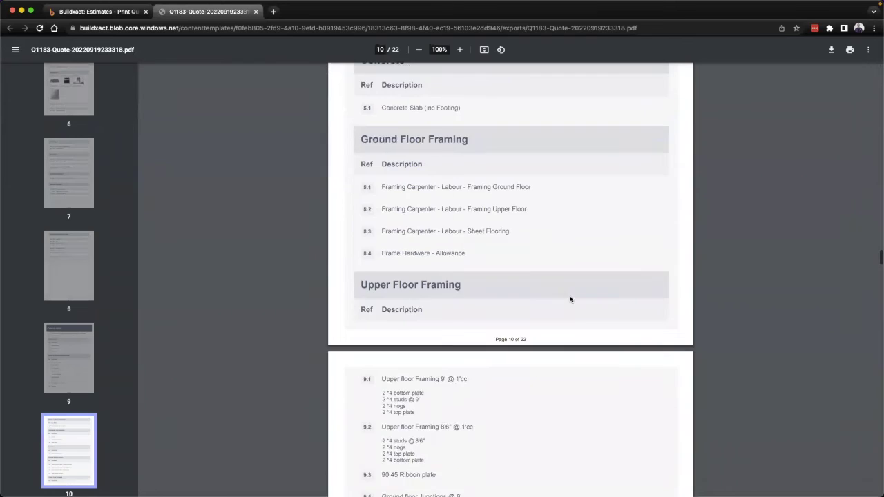
scroll(571, 299, down, 20)
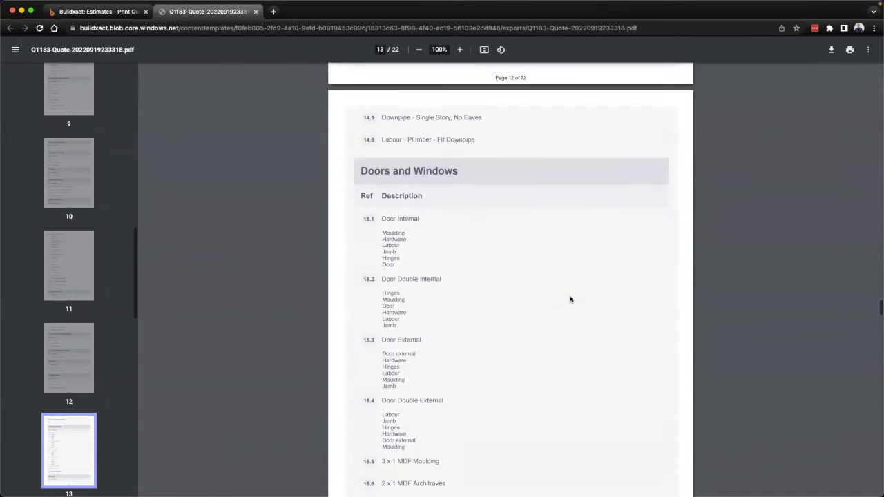
scroll(571, 299, down, 20)
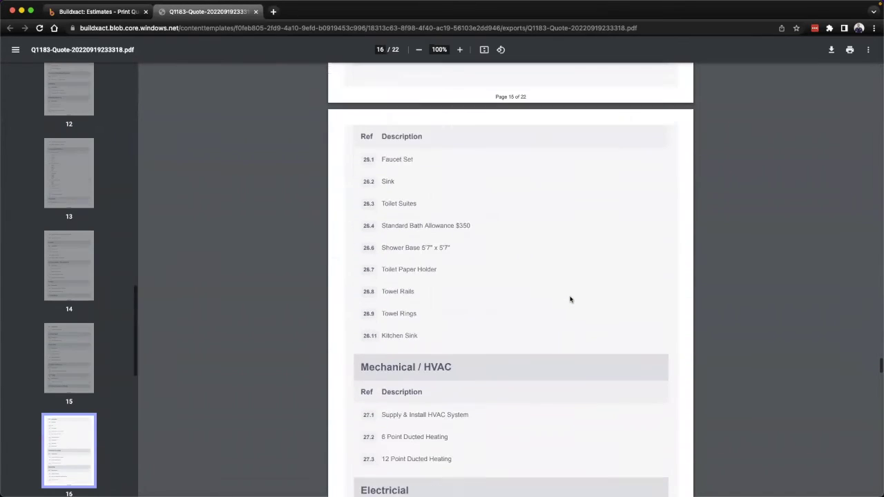
scroll(571, 299, down, 3)
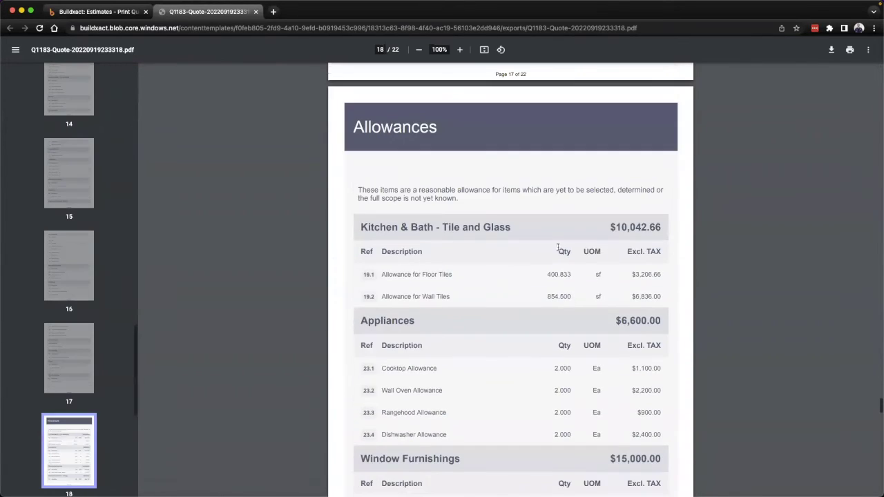
scroll(517, 311, down, 3)
scroll(515, 313, down, 10)
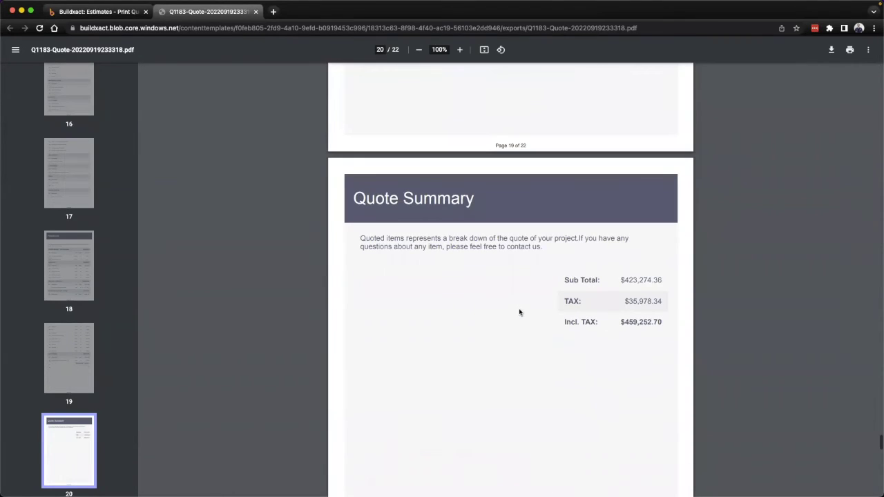
click(115, 12)
Close the Customer Quote dialog and share the quote using the Standard workflow, then go to Recipients
click(571, 191)
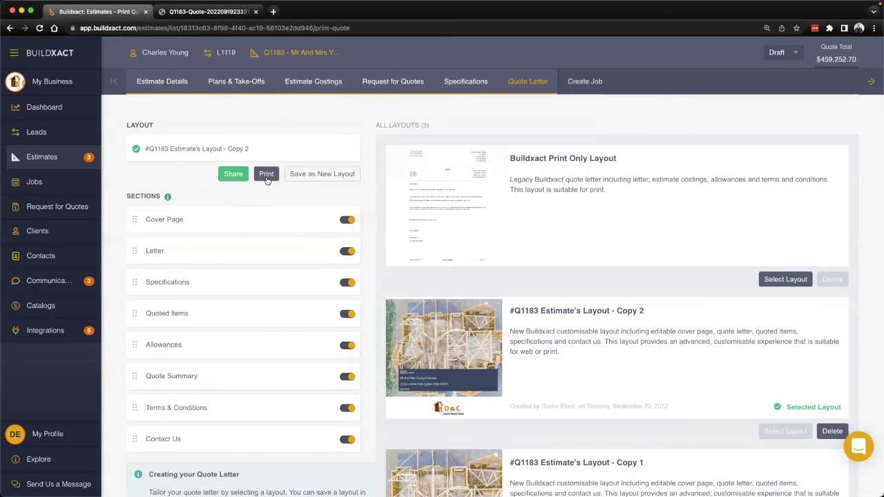
click(233, 174)
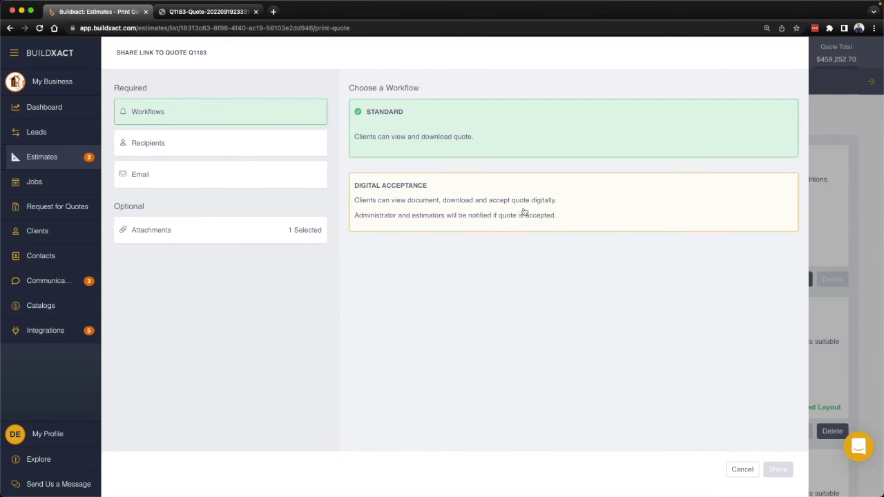
click(167, 143)
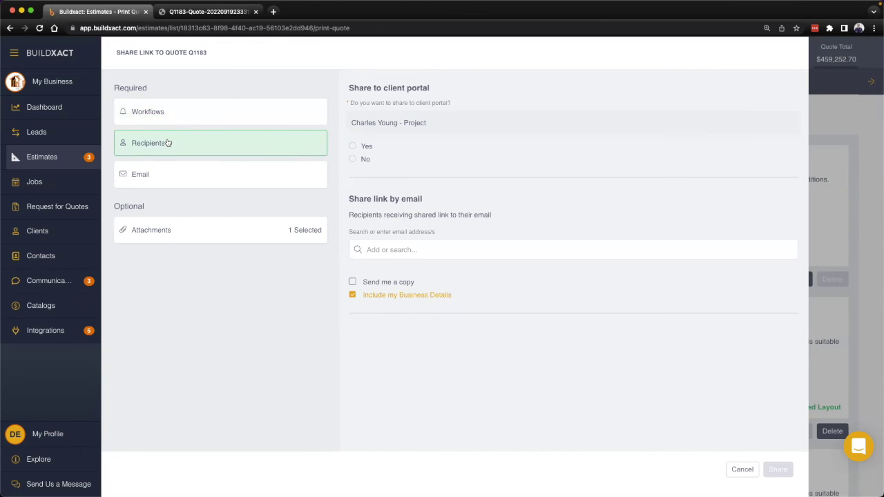
Share the quote via the client portal and email the client, sending myself a copy
click(353, 147)
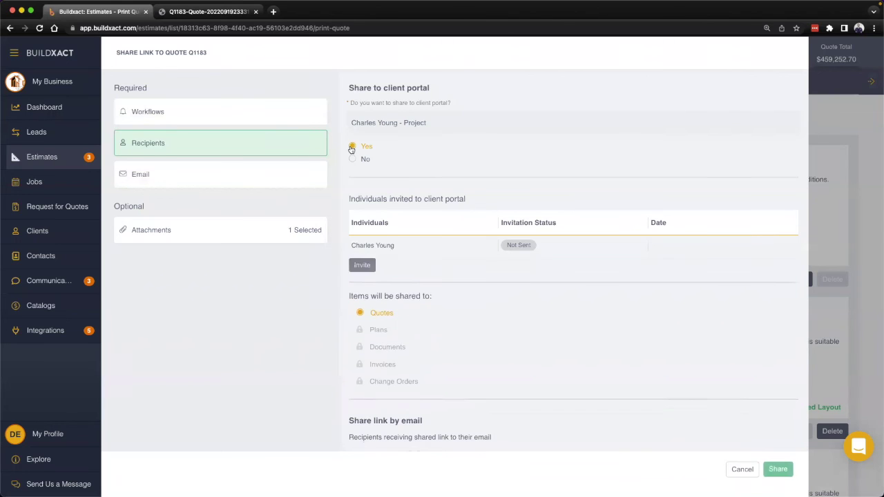
drag(400, 277, 352, 245)
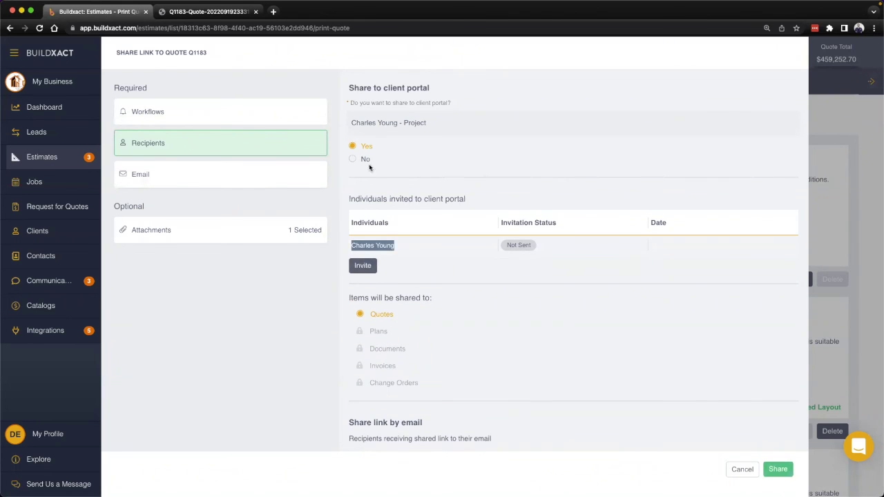
scroll(482, 337, down, 3)
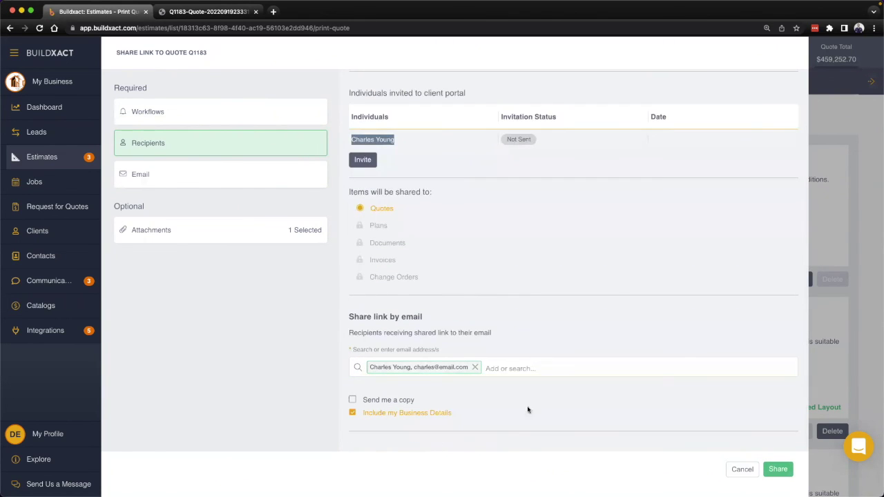
click(386, 400)
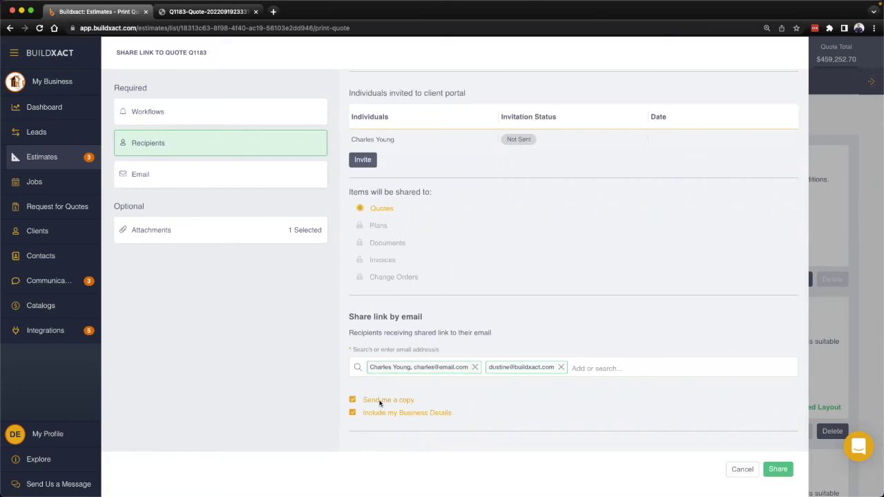
click(151, 181)
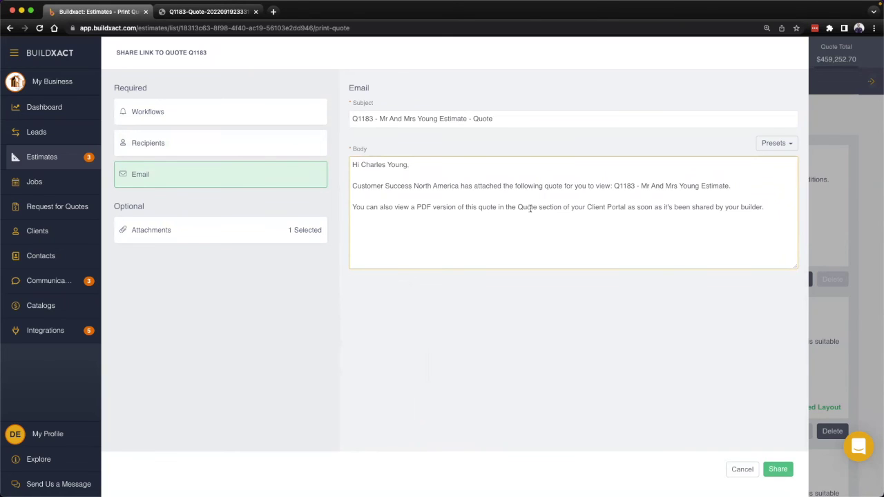
Review email presets, confirm the Q1183 quote PDF is attached, then cancel the share panel
click(787, 143)
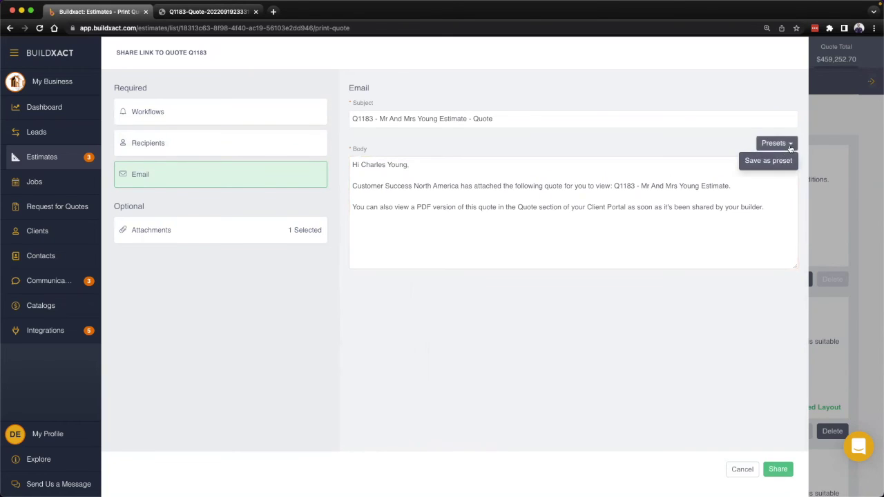
click(219, 239)
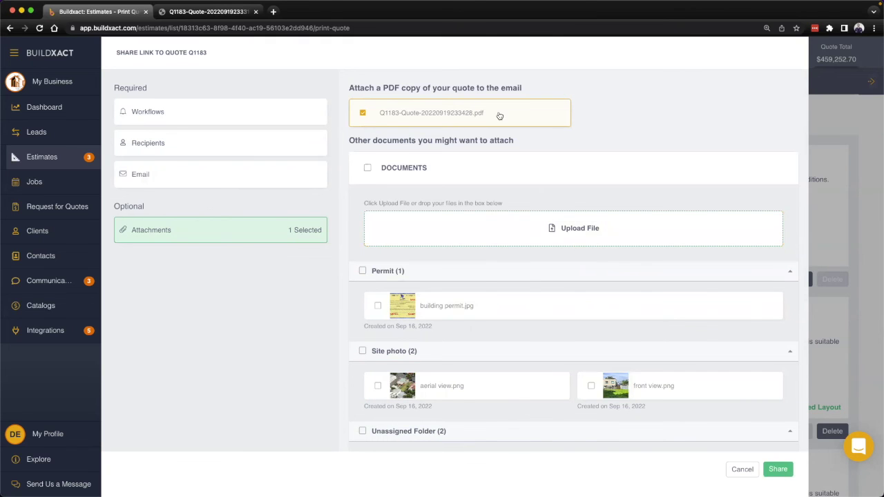
click(734, 471)
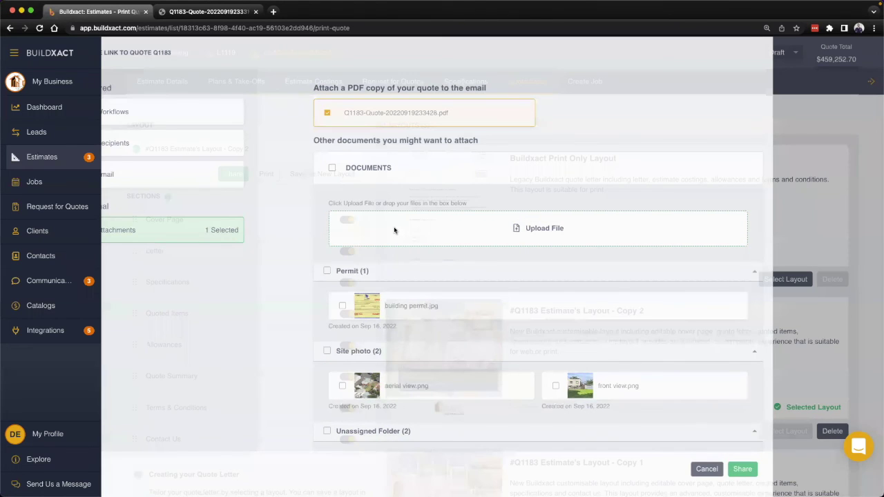